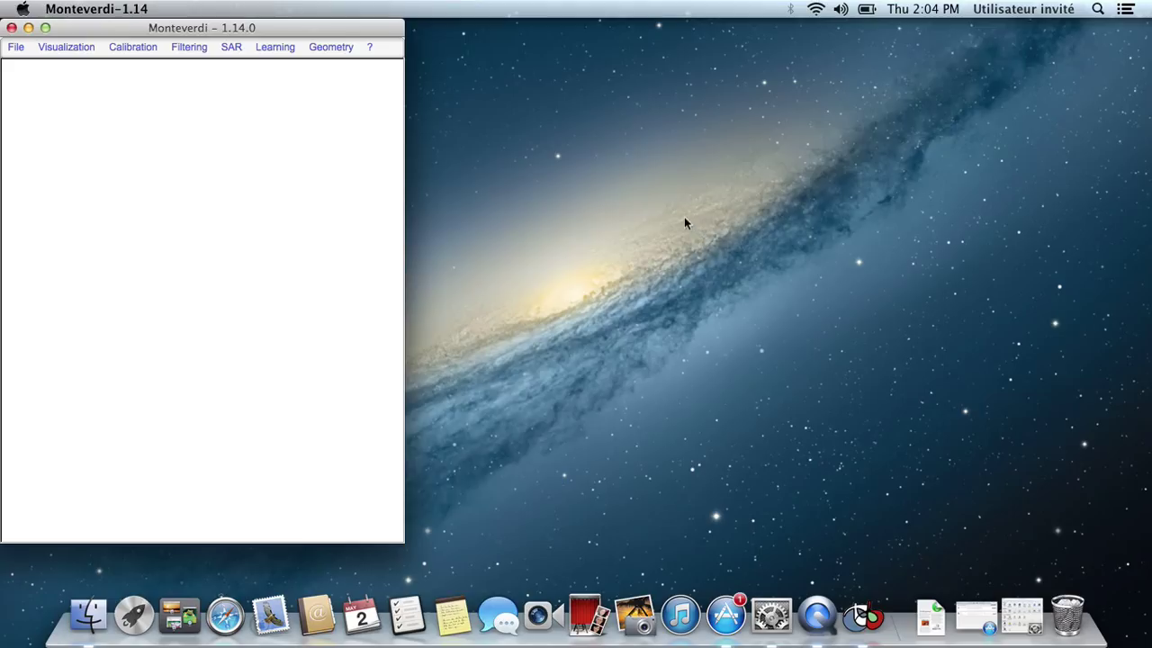
- Open the dataset IMAGERY.TIF from the Desktop folder Images/Arcachon/Spot5/2007_02_15_XS_ROI_1500_1500, keeping the Real image data type and the name IMAGERY
left_click(20, 49)
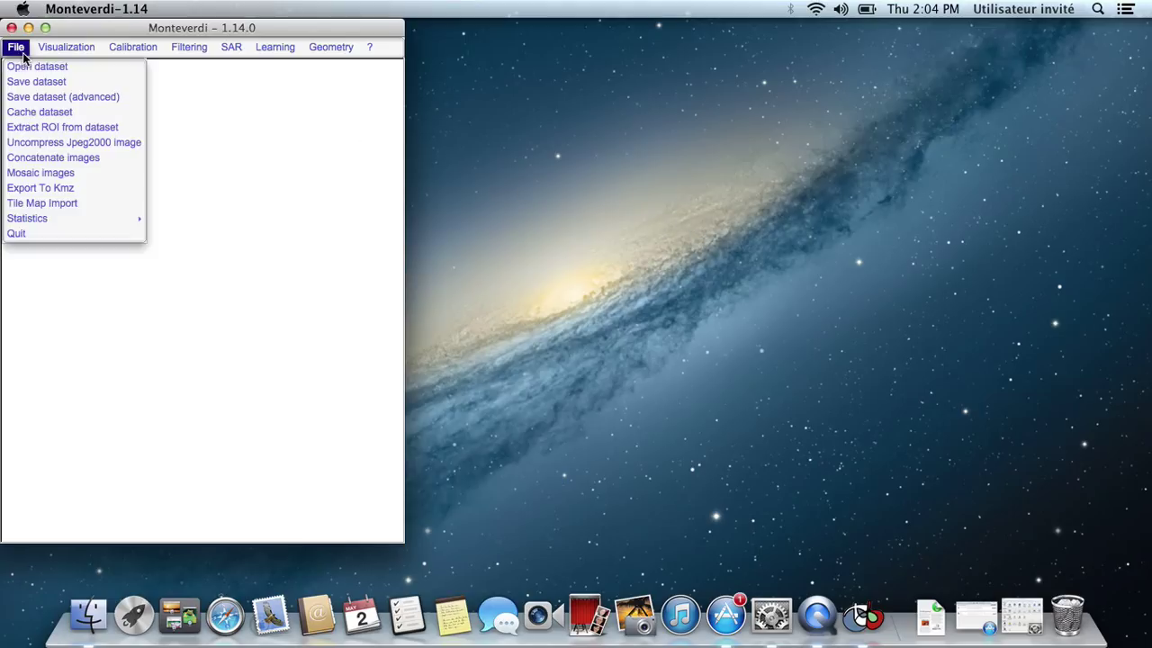
left_click(27, 69)
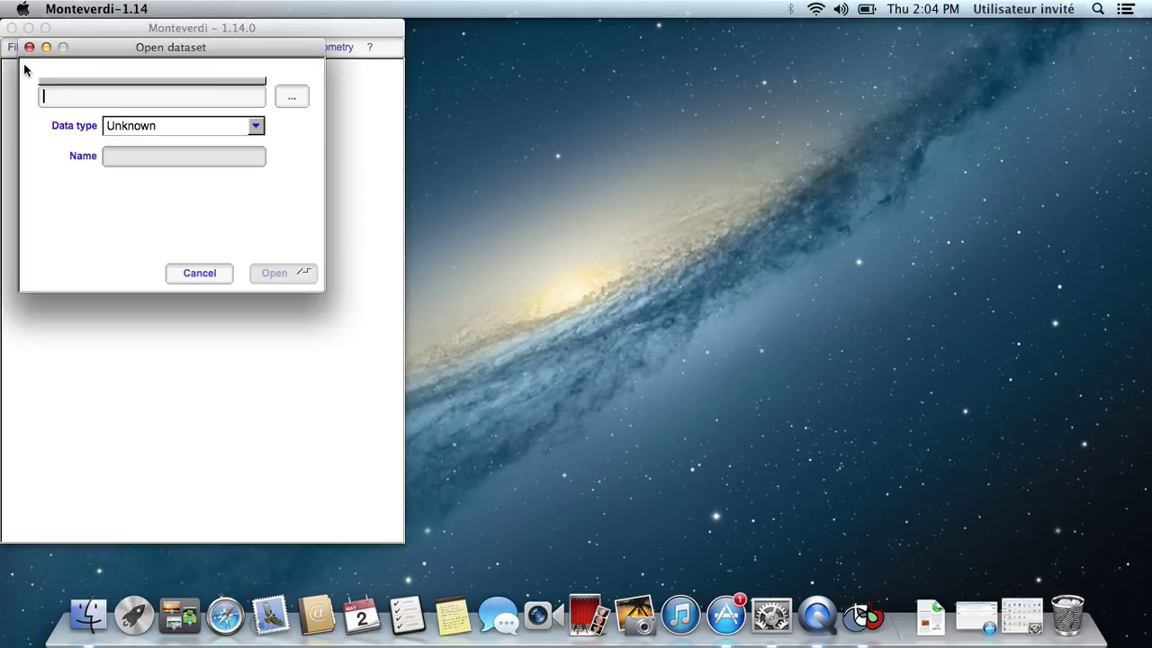
left_click(294, 100)
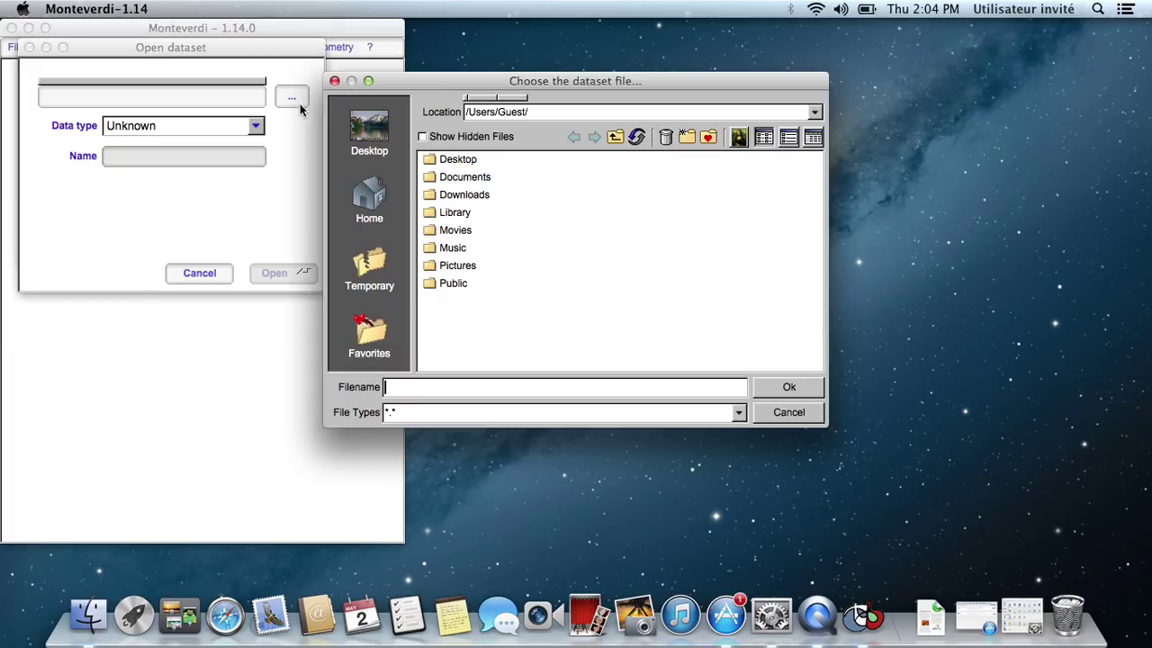
left_click(369, 130)
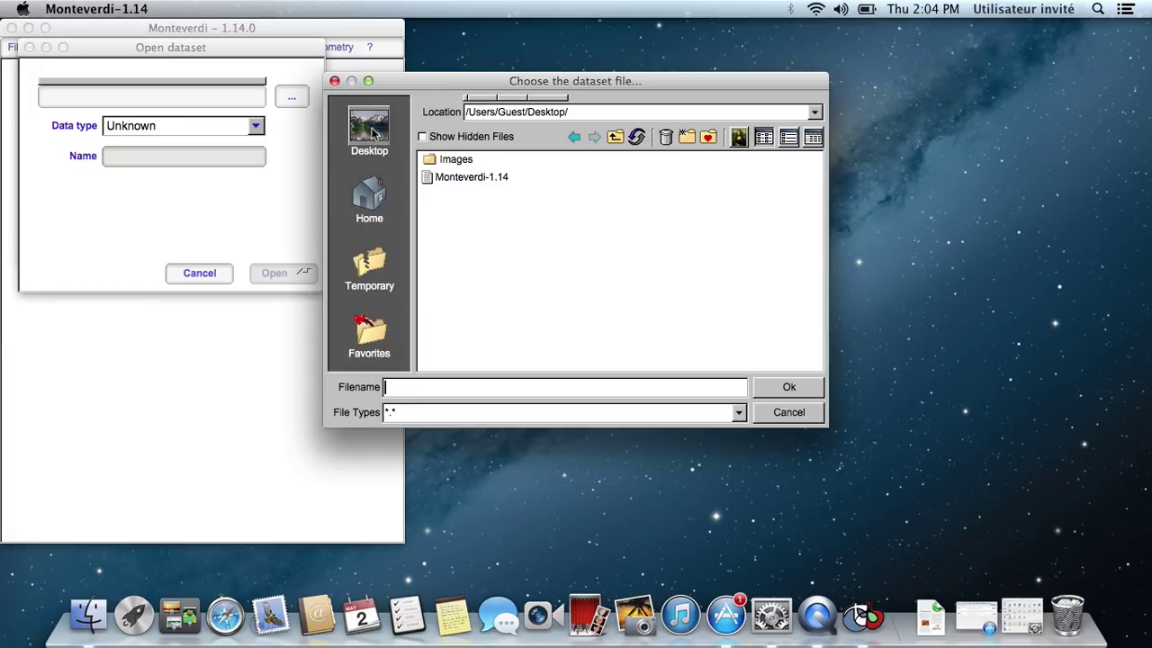
double_click(448, 164)
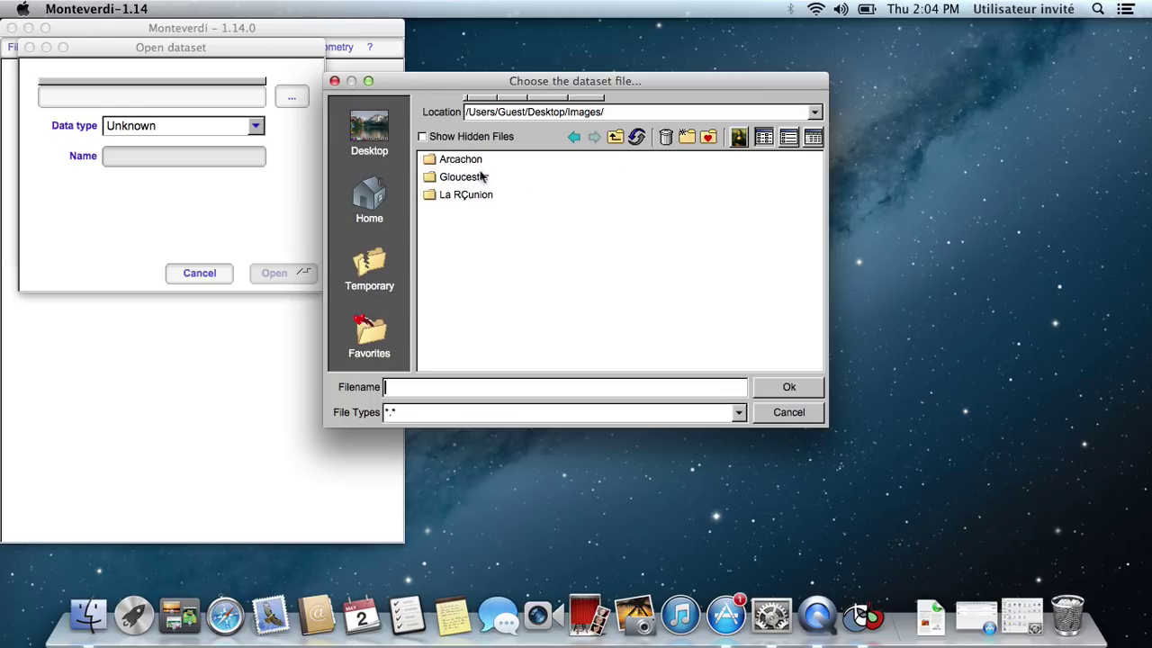
double_click(453, 161)
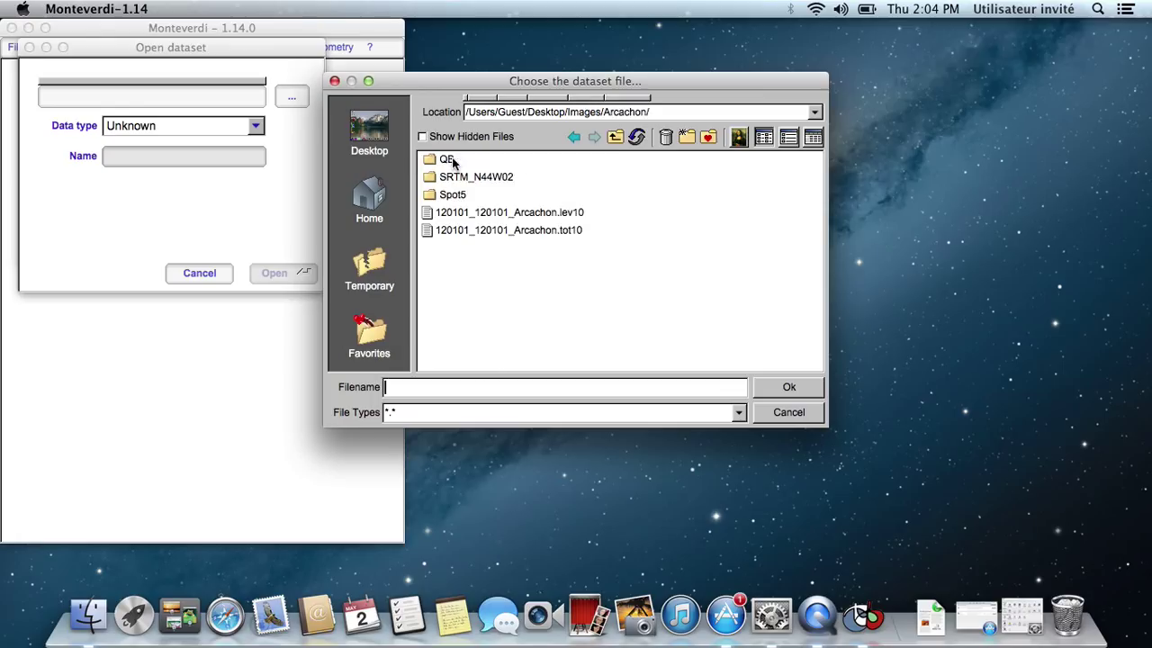
double_click(452, 194)
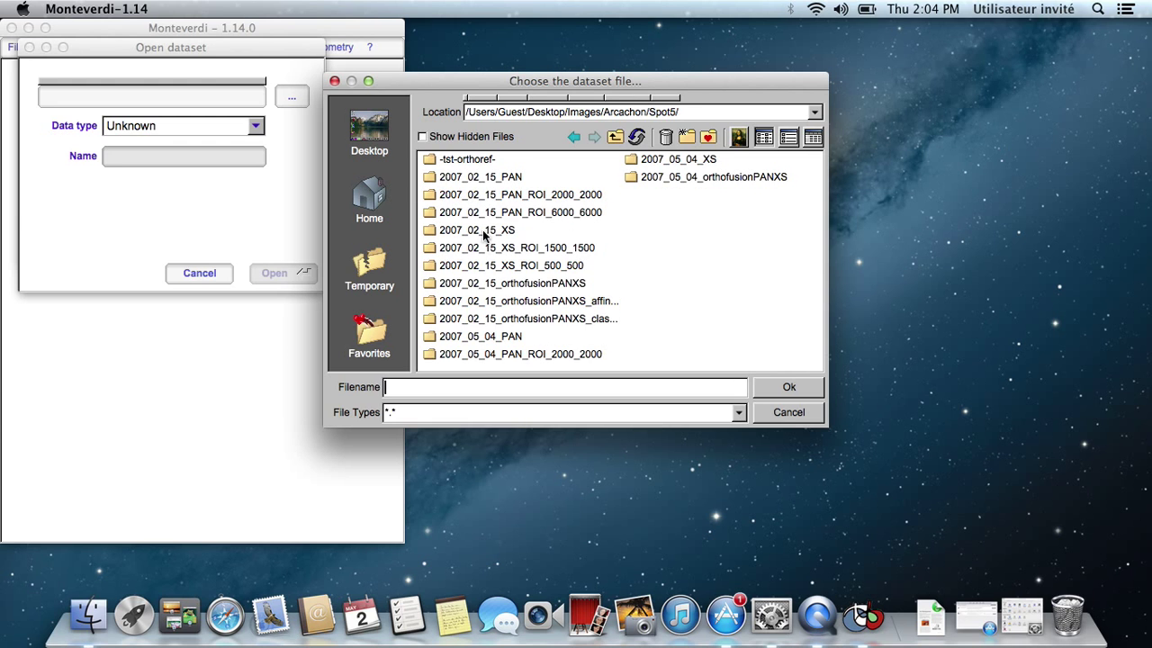
double_click(537, 251)
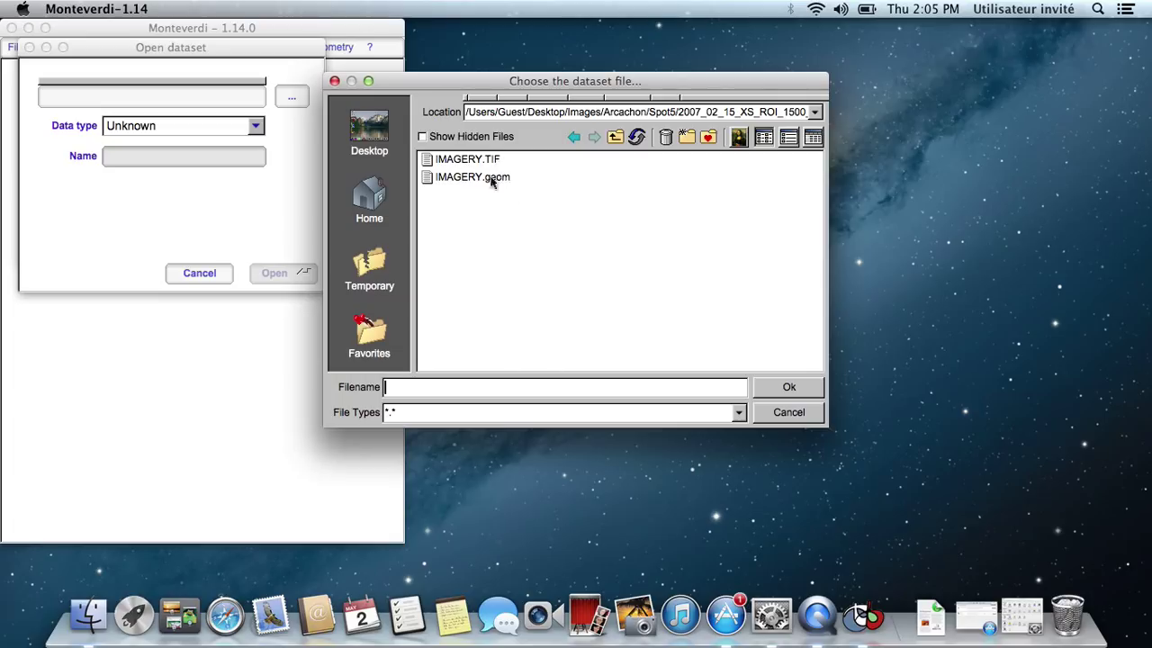
left_click(464, 163)
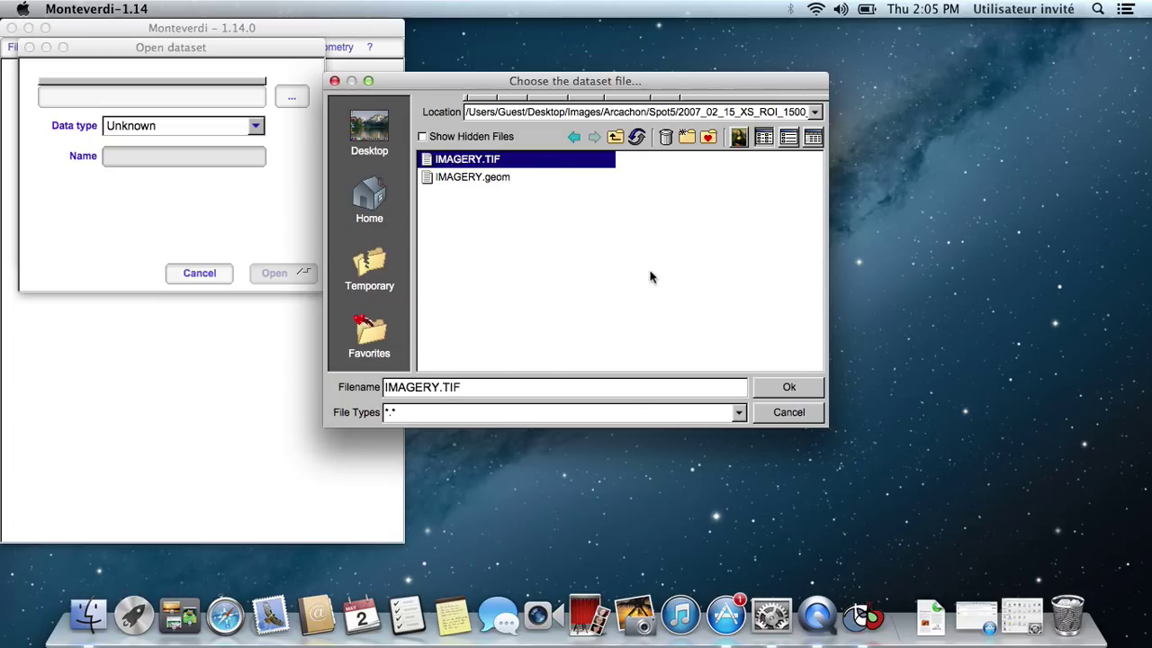
left_click(774, 390)
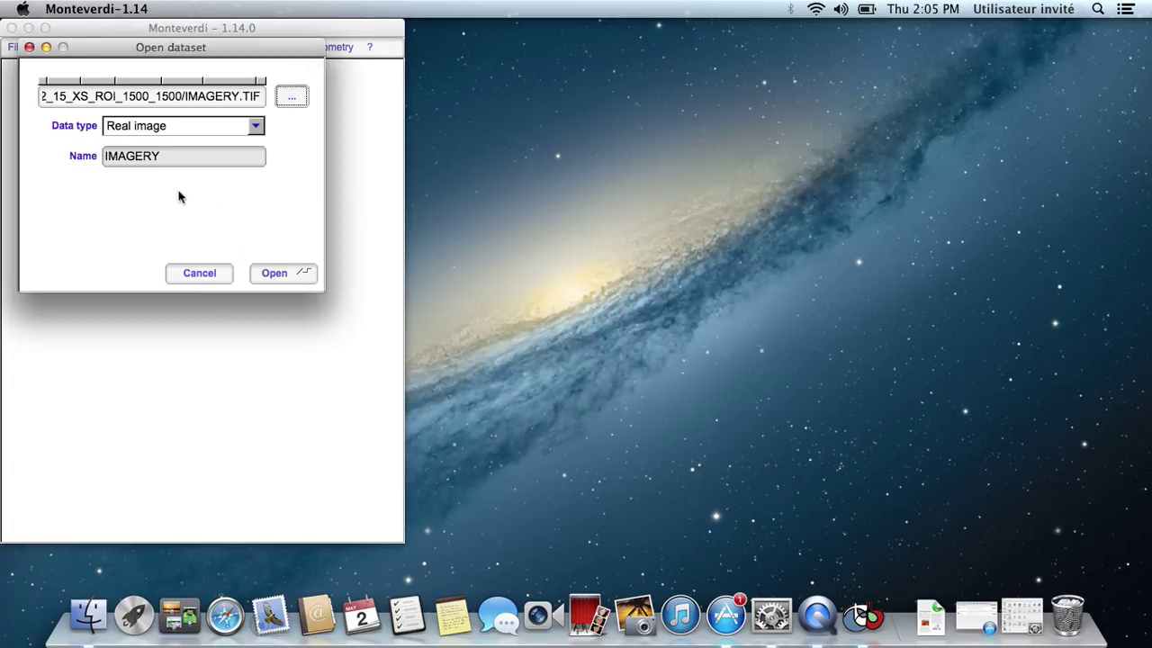
left_click(302, 274)
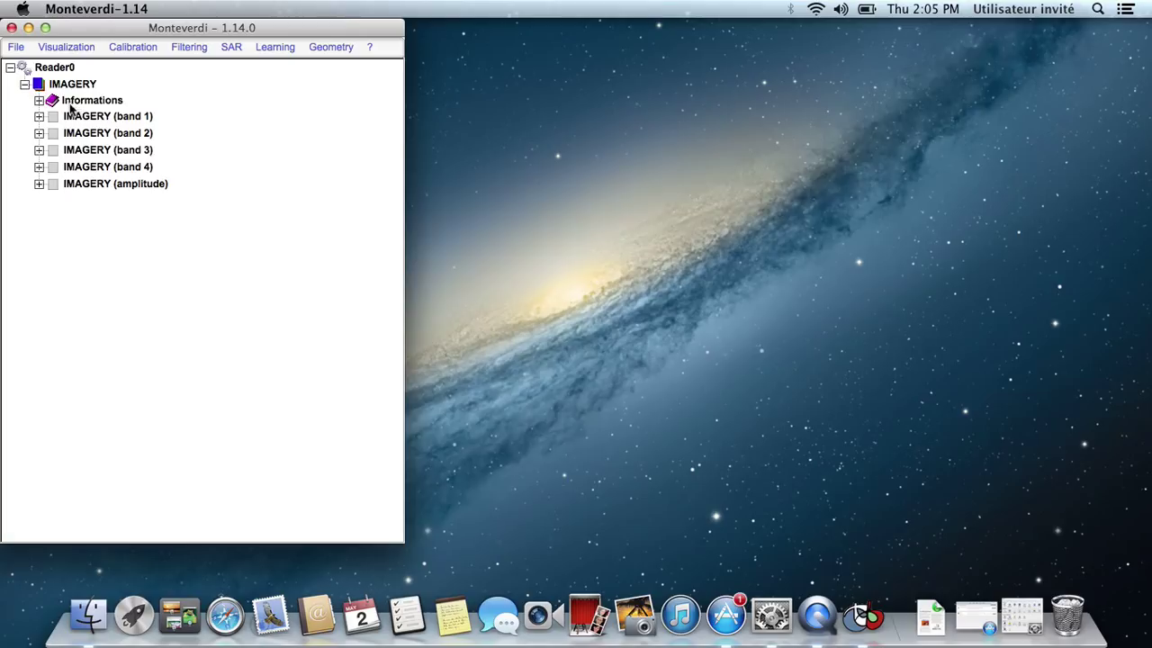
- Display the full IMAGERY dataset from Reader0 in a new Viewer instance labelled Viewer0
left_click(67, 50)
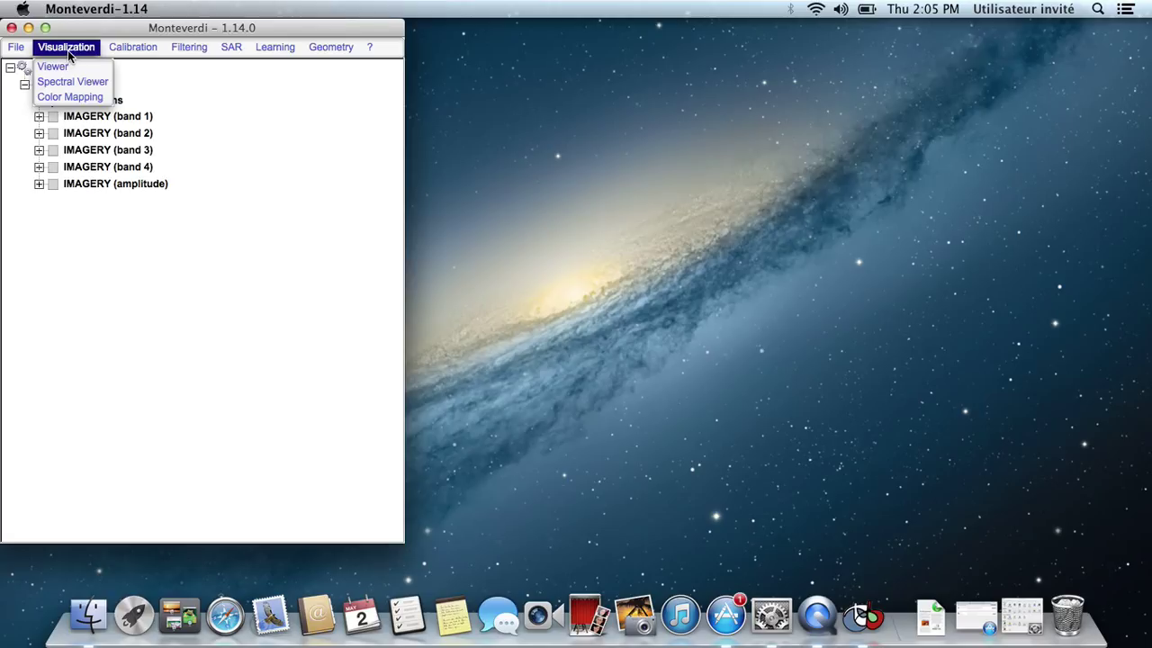
left_click(54, 67)
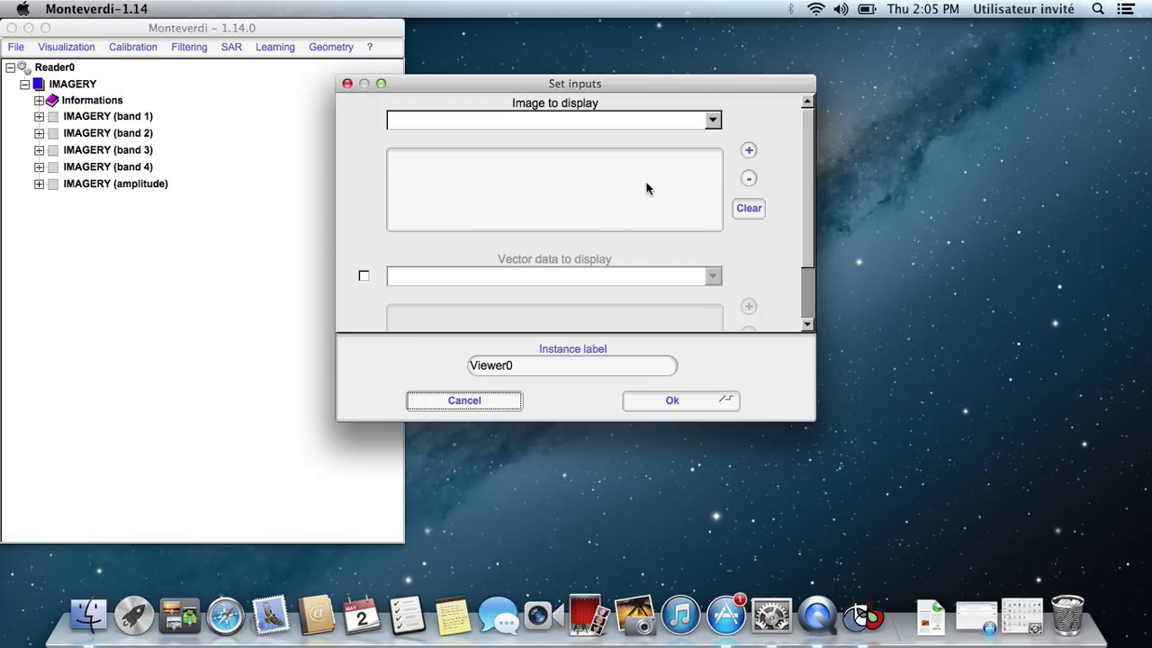
left_click(653, 126)
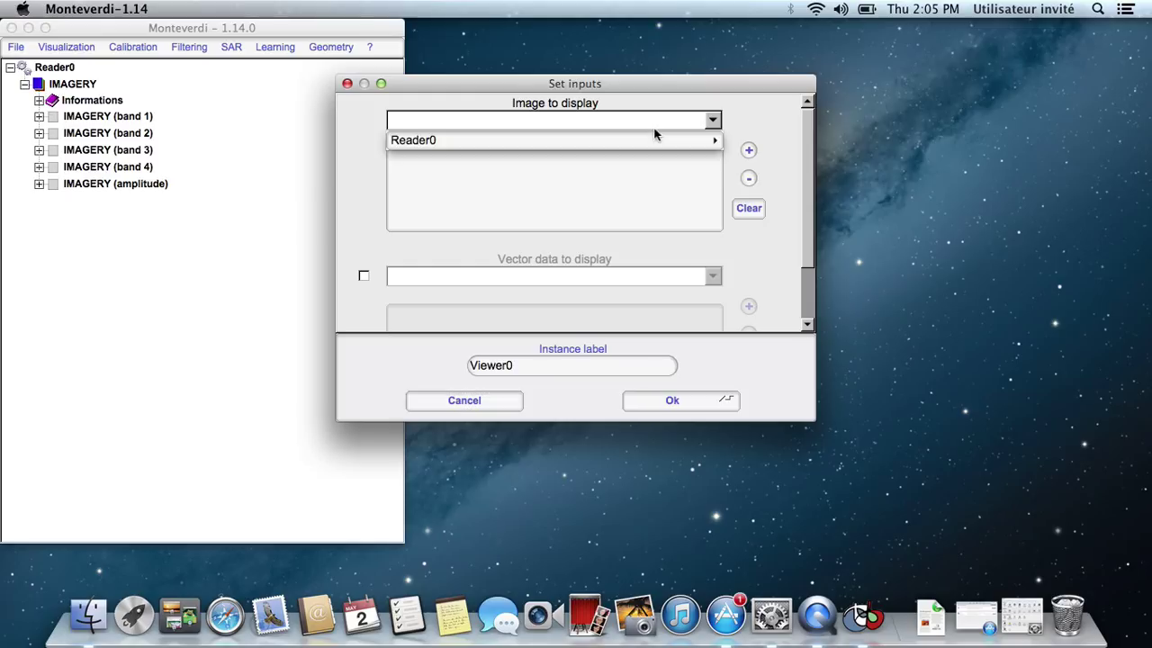
mouse_move(655, 137)
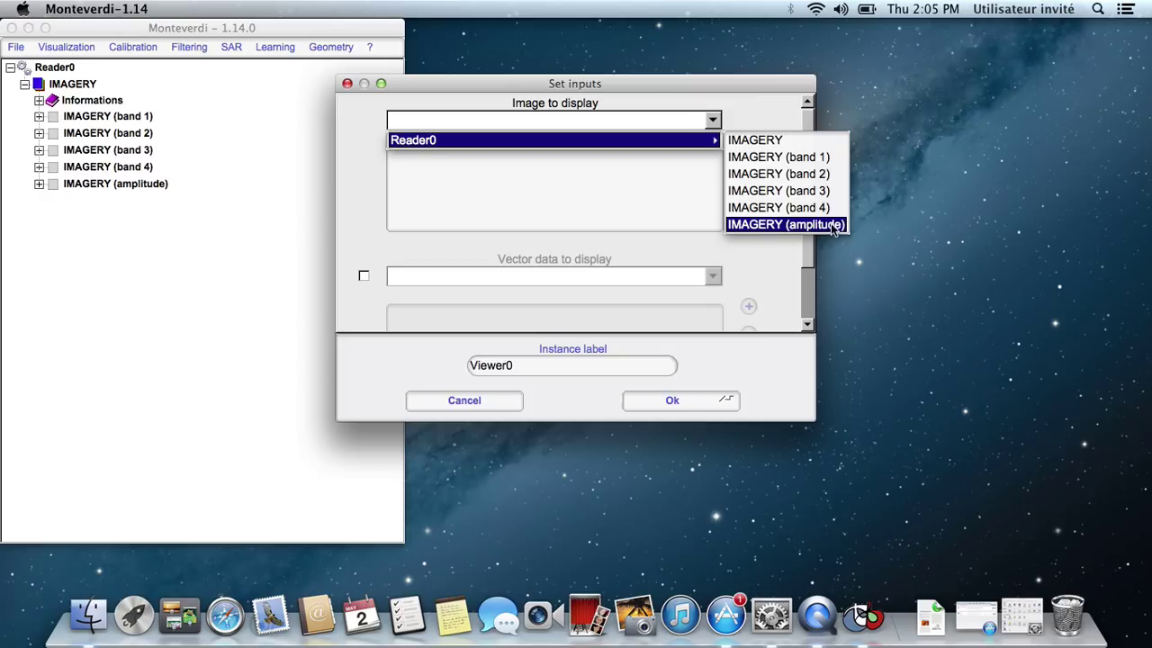
left_click(778, 141)
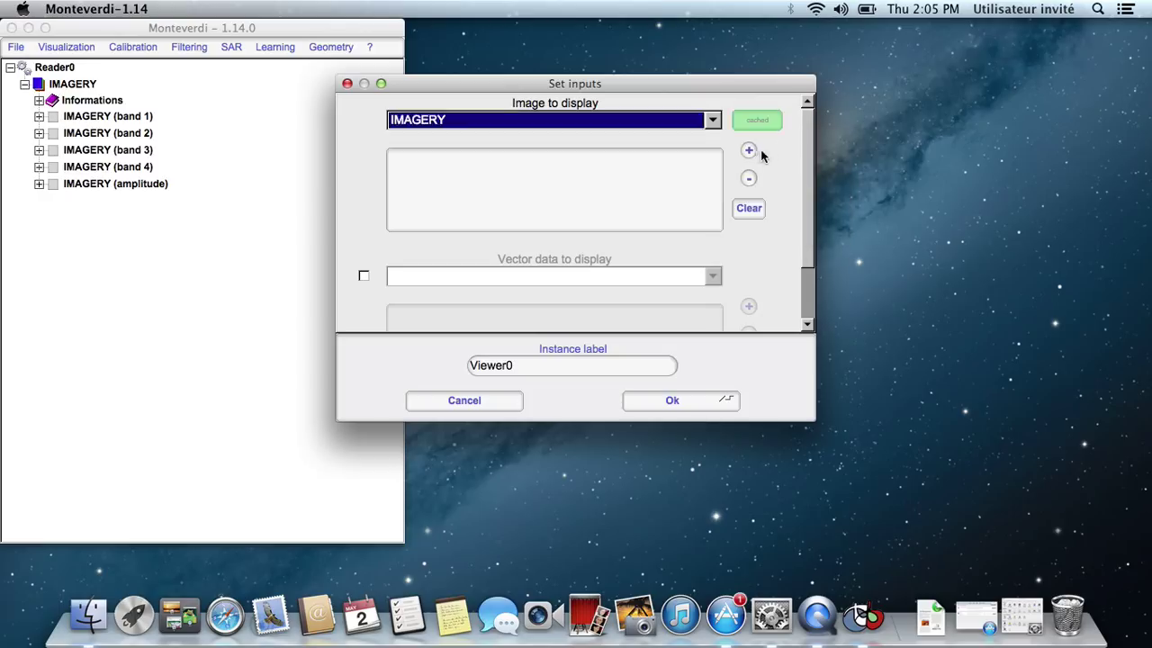
left_click(750, 152)
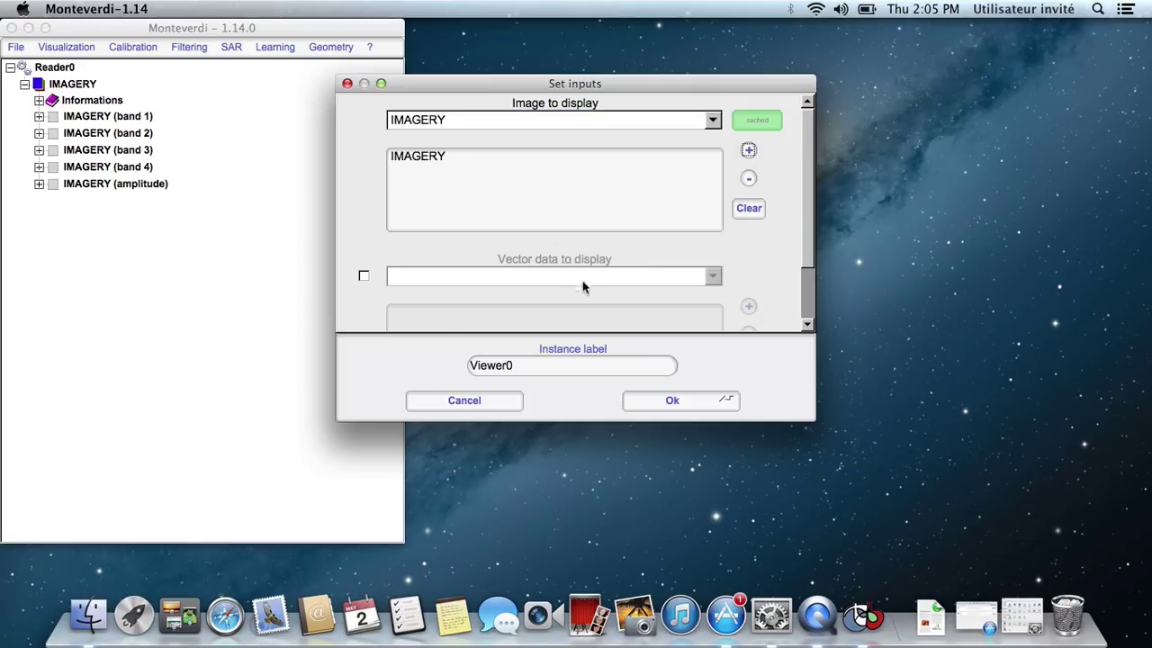
left_click(672, 400)
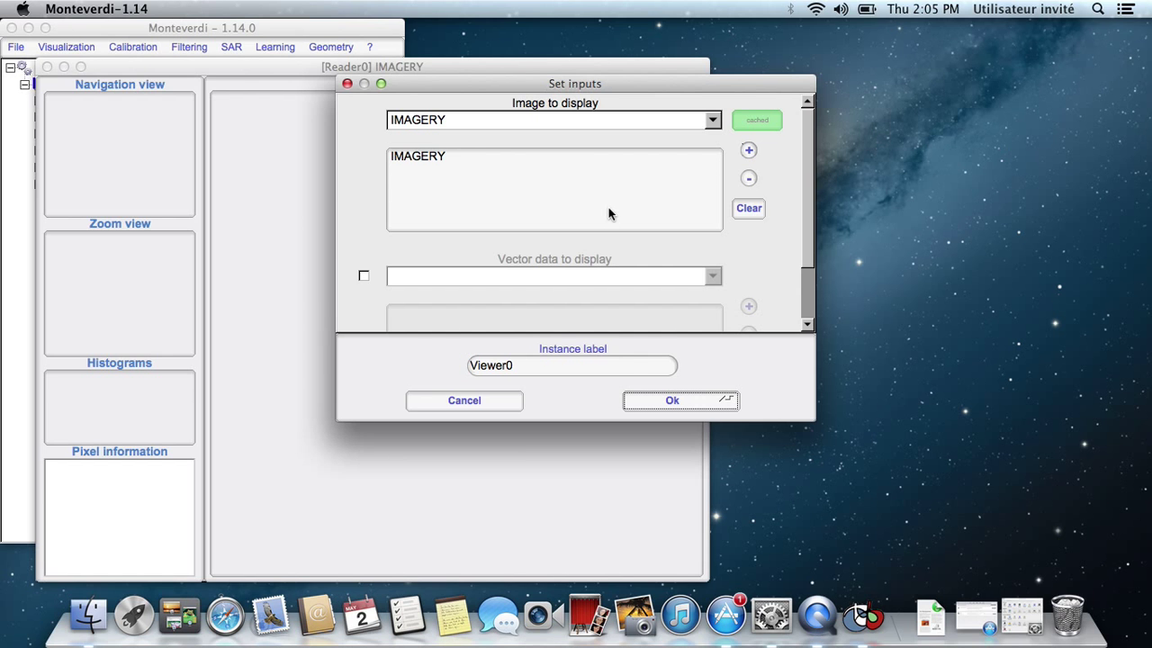
- Move the viewer's IMAGERY settings window aside so that it no longer covers the image views
left_click_drag(398, 85, 1049, 122)
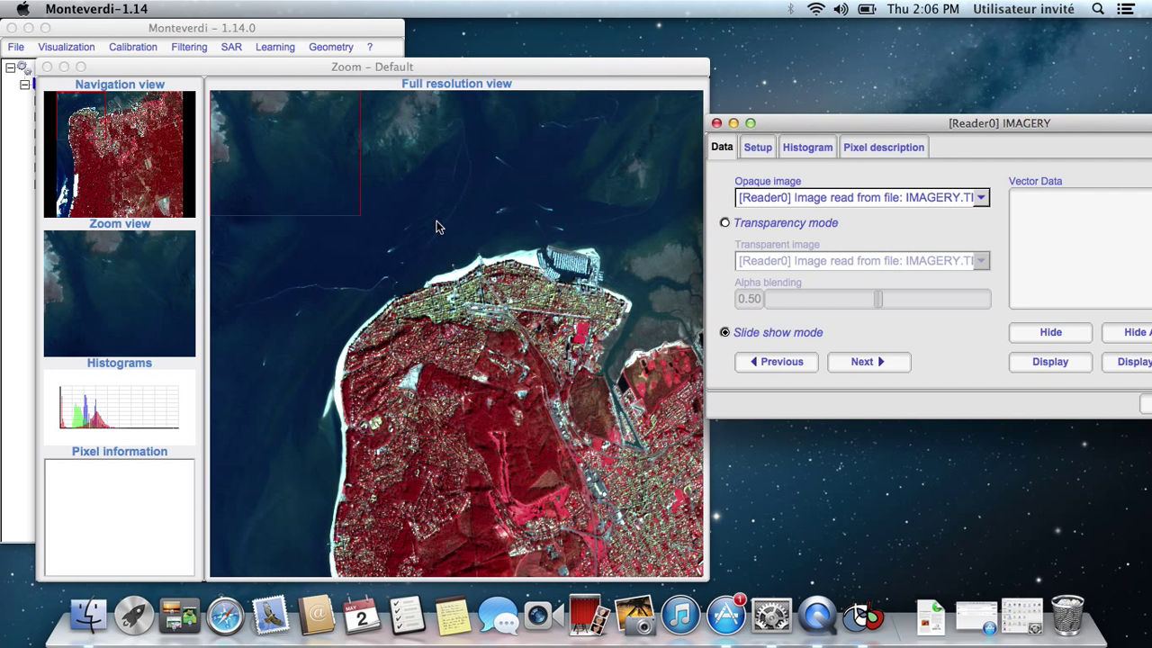
left_click_drag(822, 122, 519, 130)
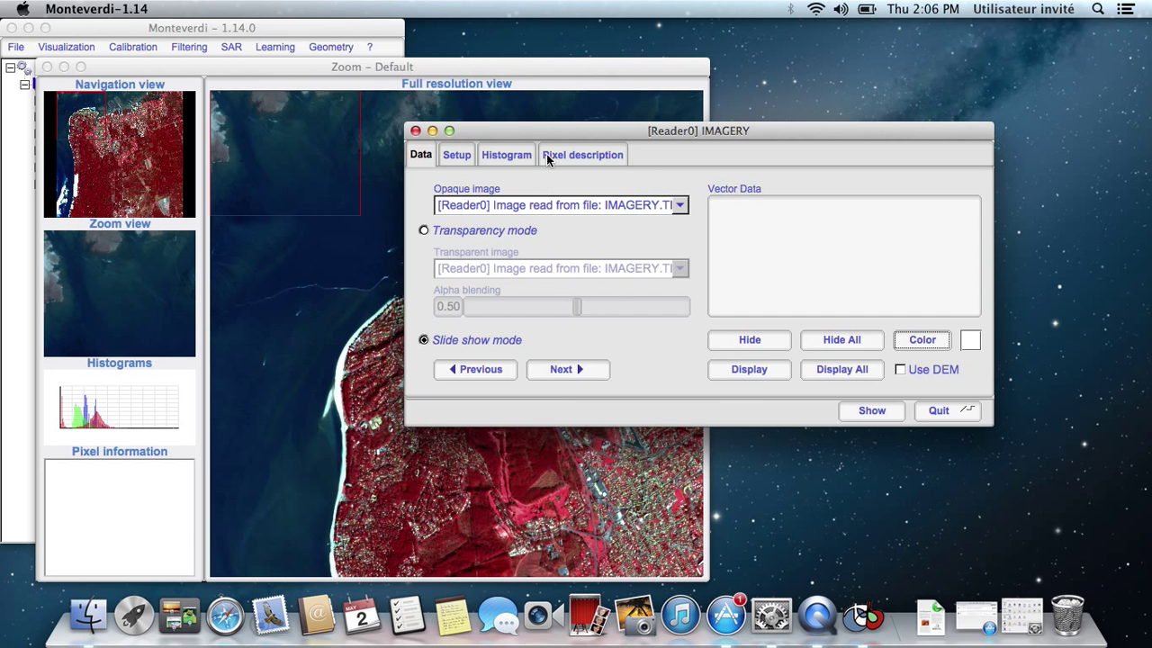
left_click_drag(554, 141, 870, 148)
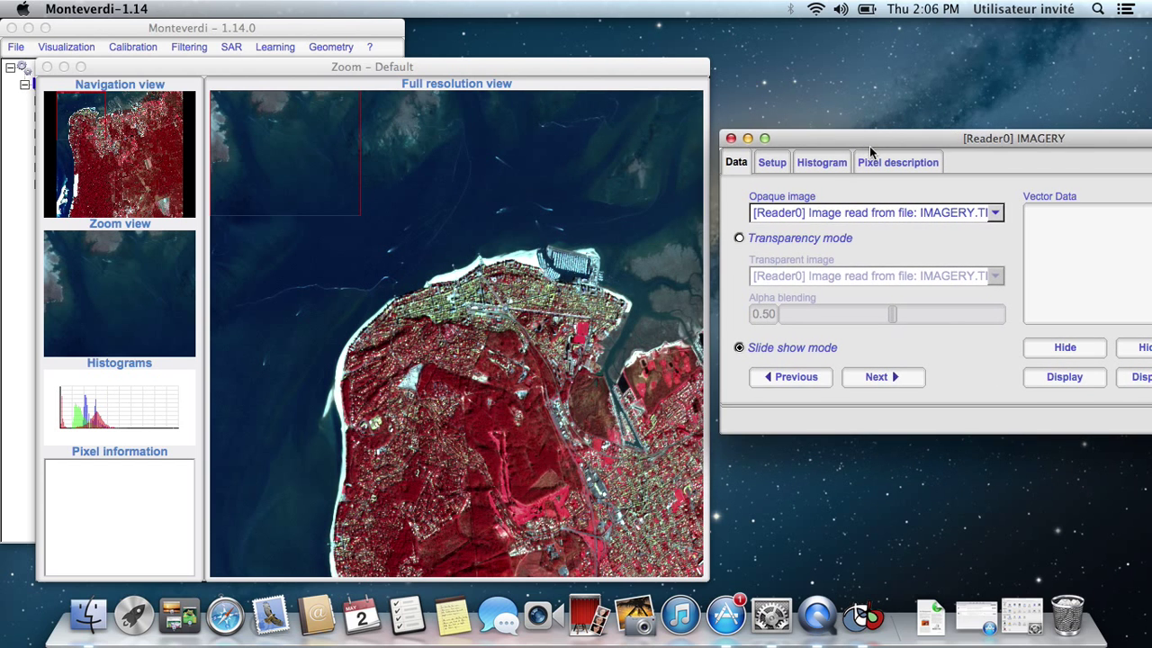
- Examine the built-up area, the beach coastline and the sandbanks in the full resolution view and at several magnifications in the zoom view
left_click(120, 129)
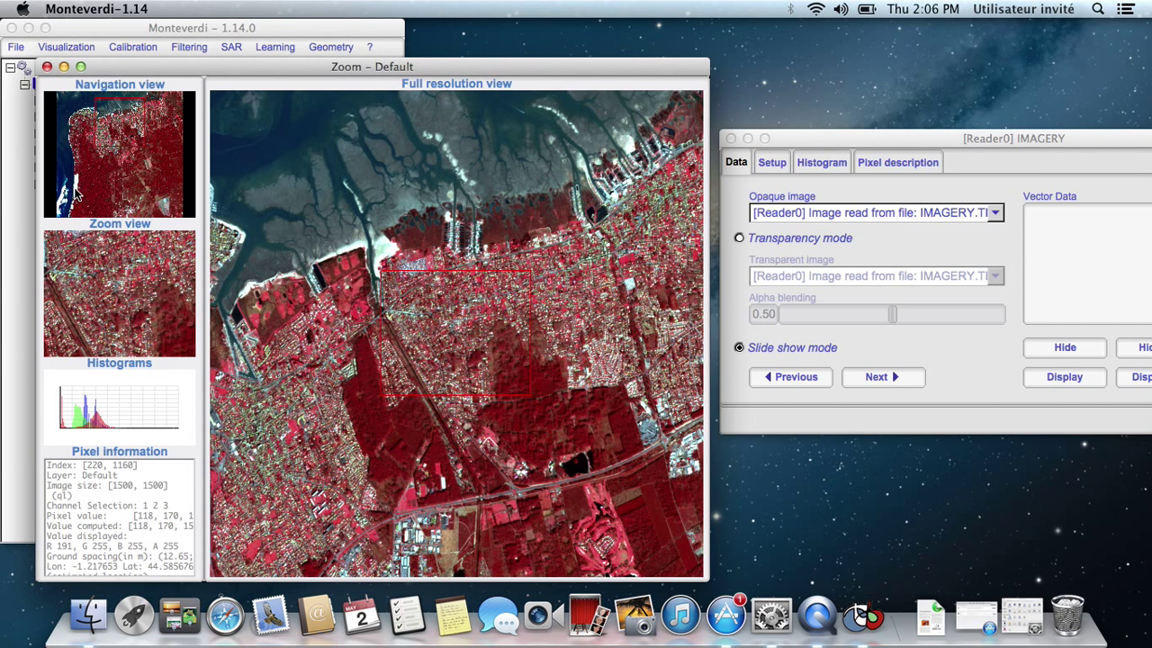
left_click(77, 192)
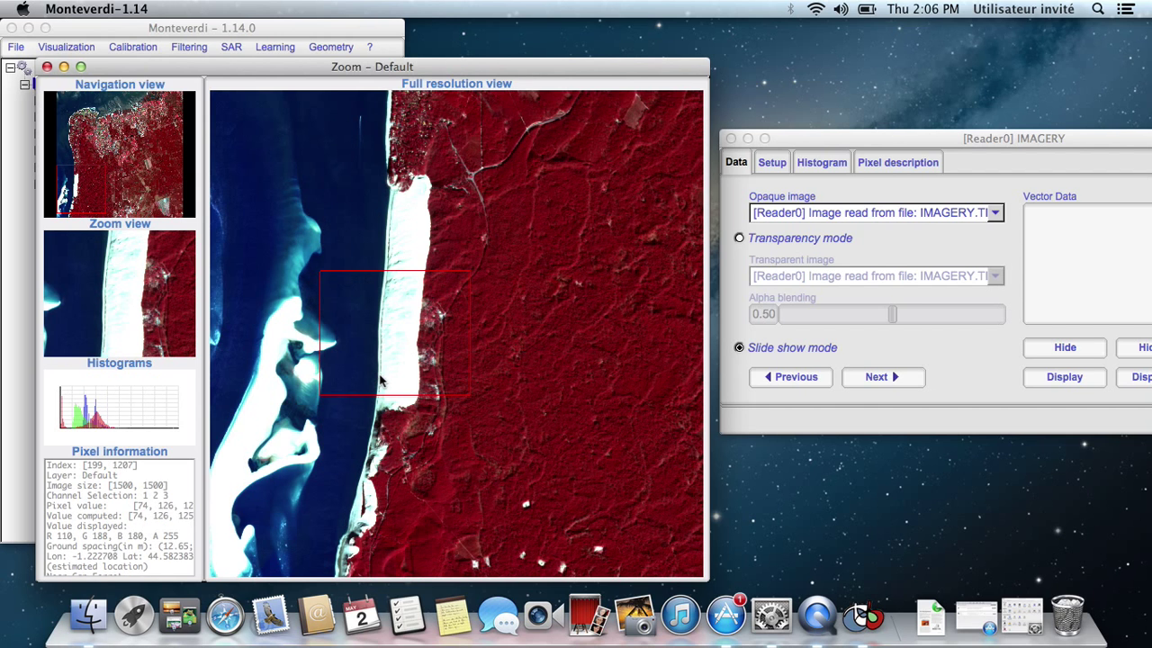
left_click(391, 134)
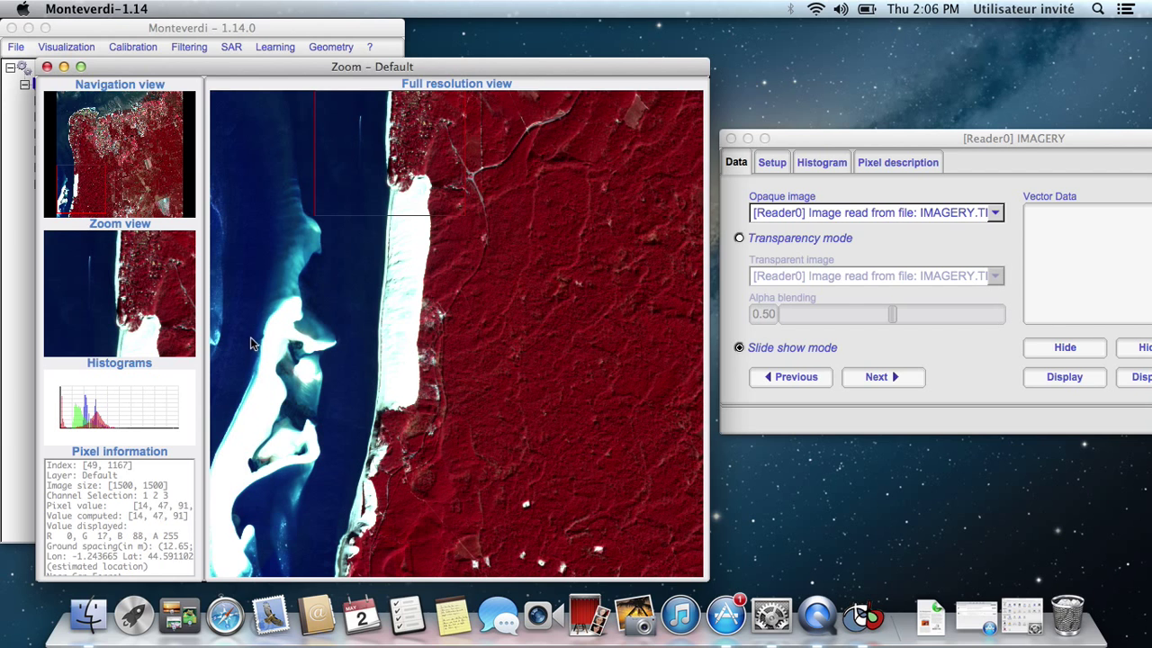
scroll(361, 188, "up", 5)
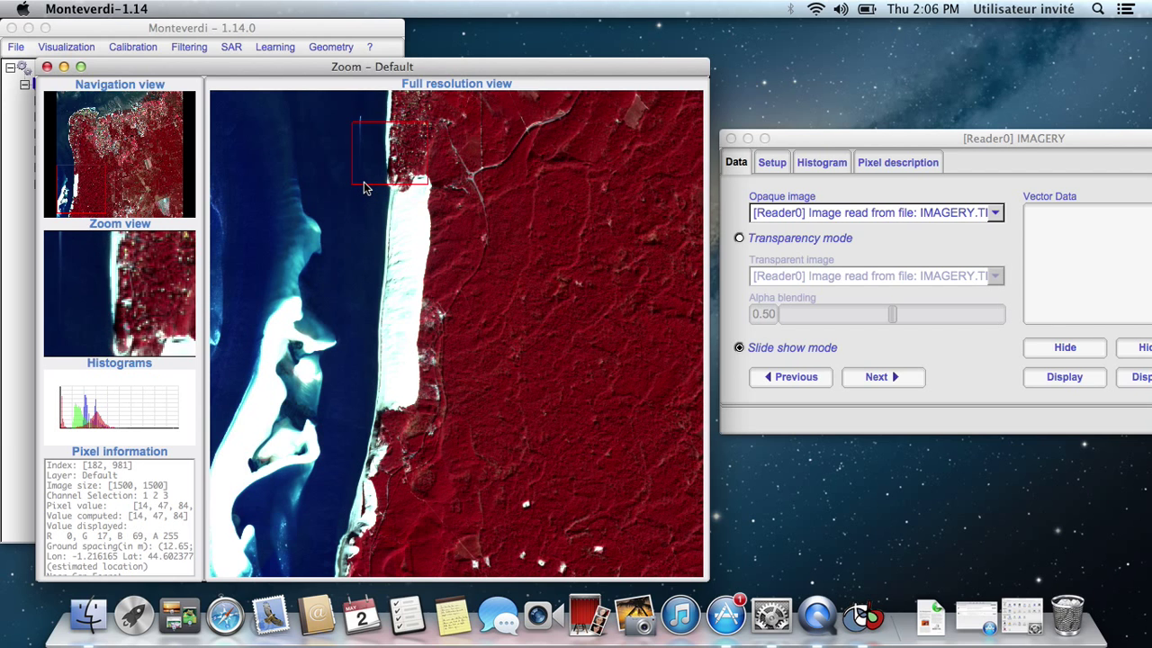
scroll(364, 188, "down", 8)
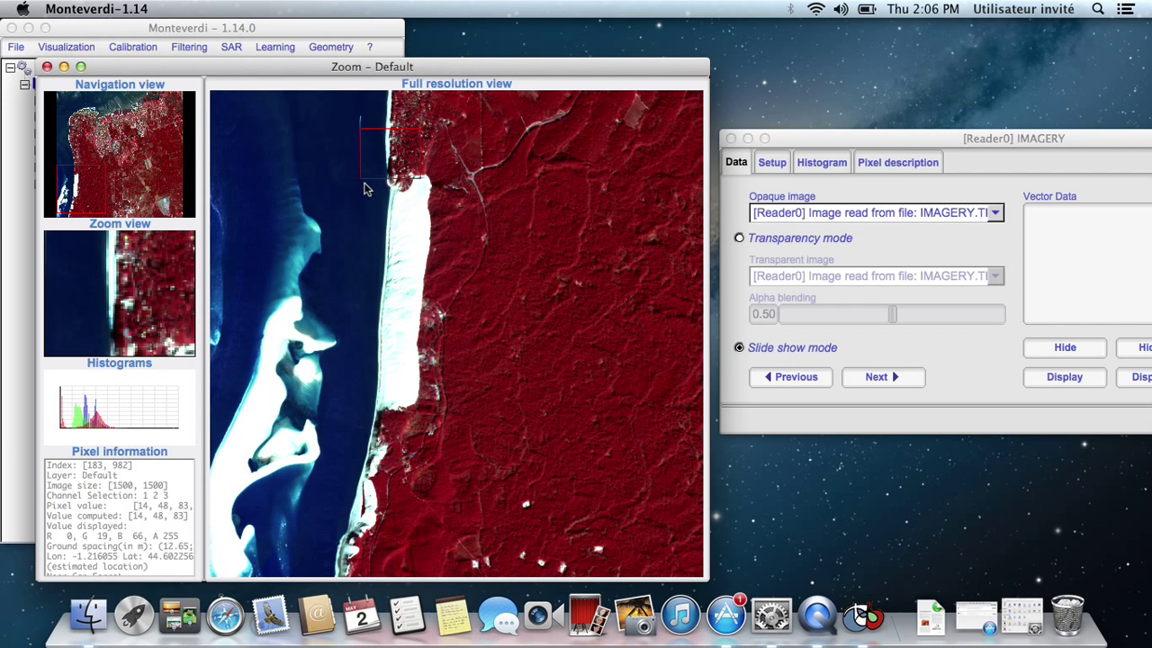
scroll(364, 188, "up", 3)
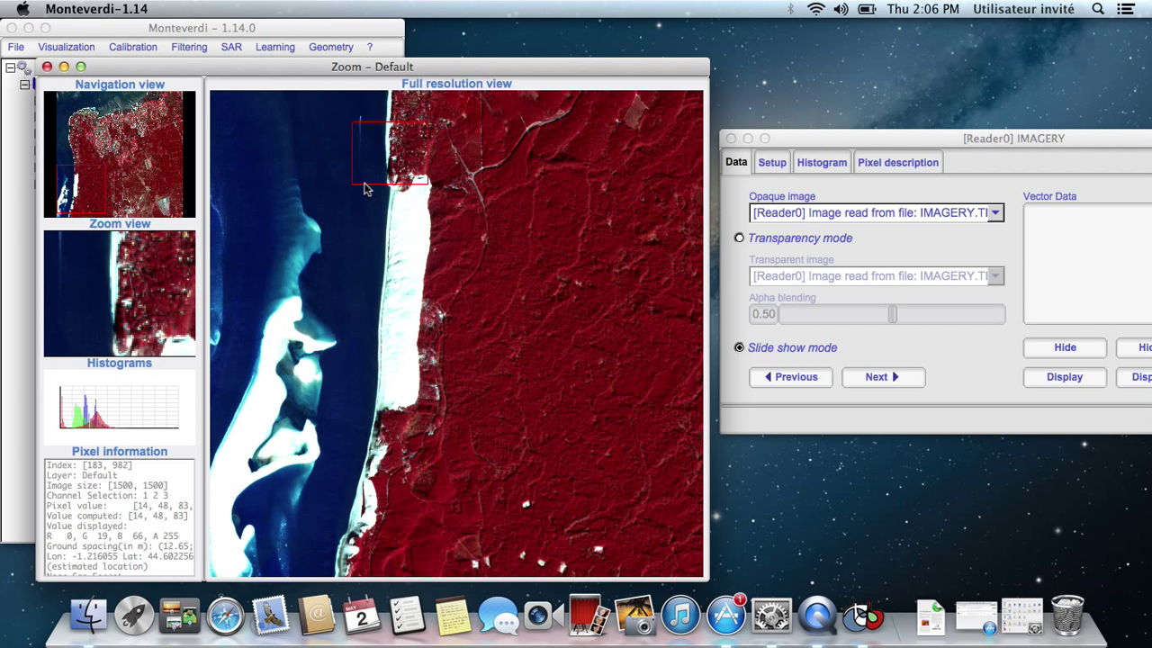
scroll(373, 189, "up", 3)
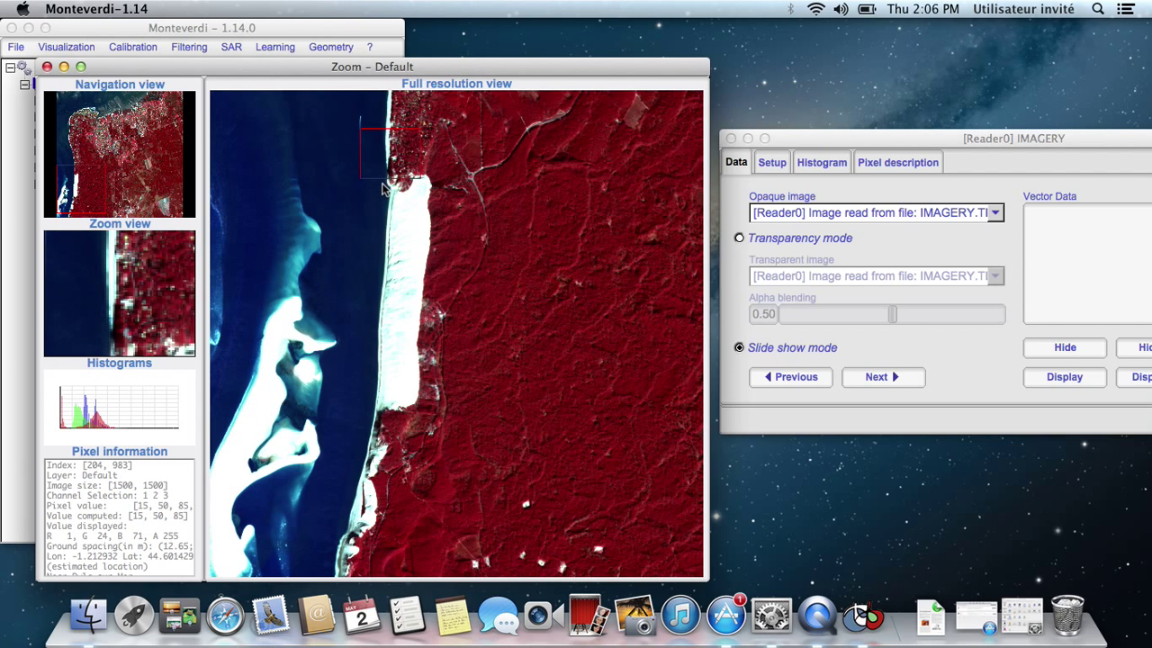
scroll(387, 190, "down", 2)
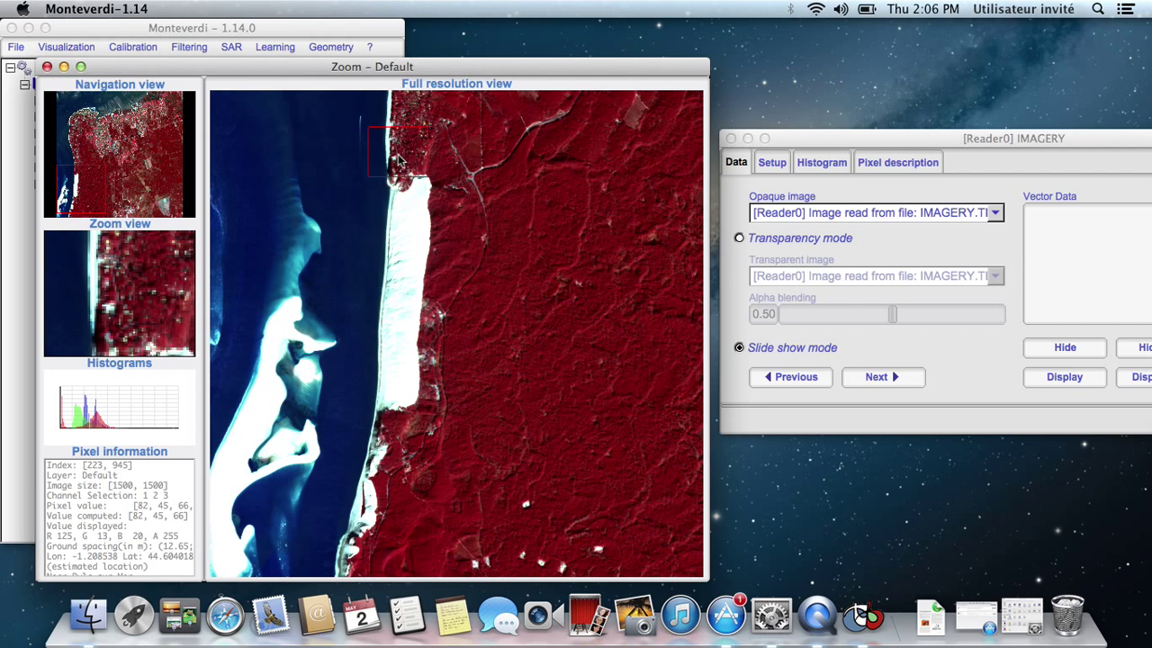
left_click_drag(337, 273, 303, 336)
scroll(303, 336, "down", 4)
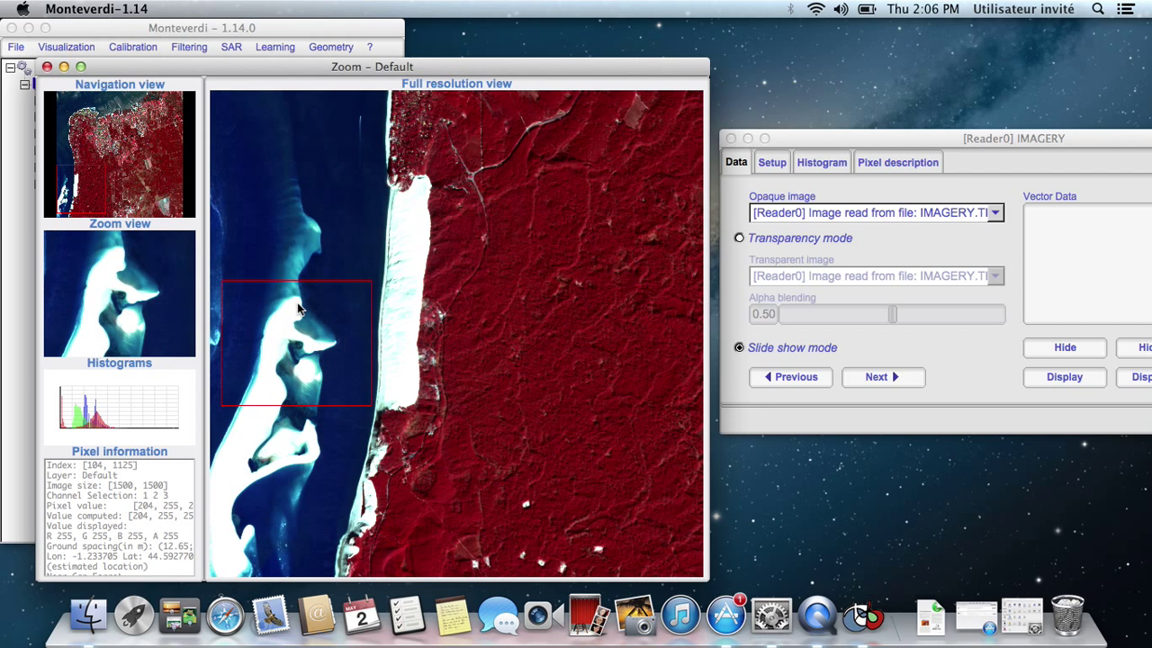
scroll(297, 302, "up", 4)
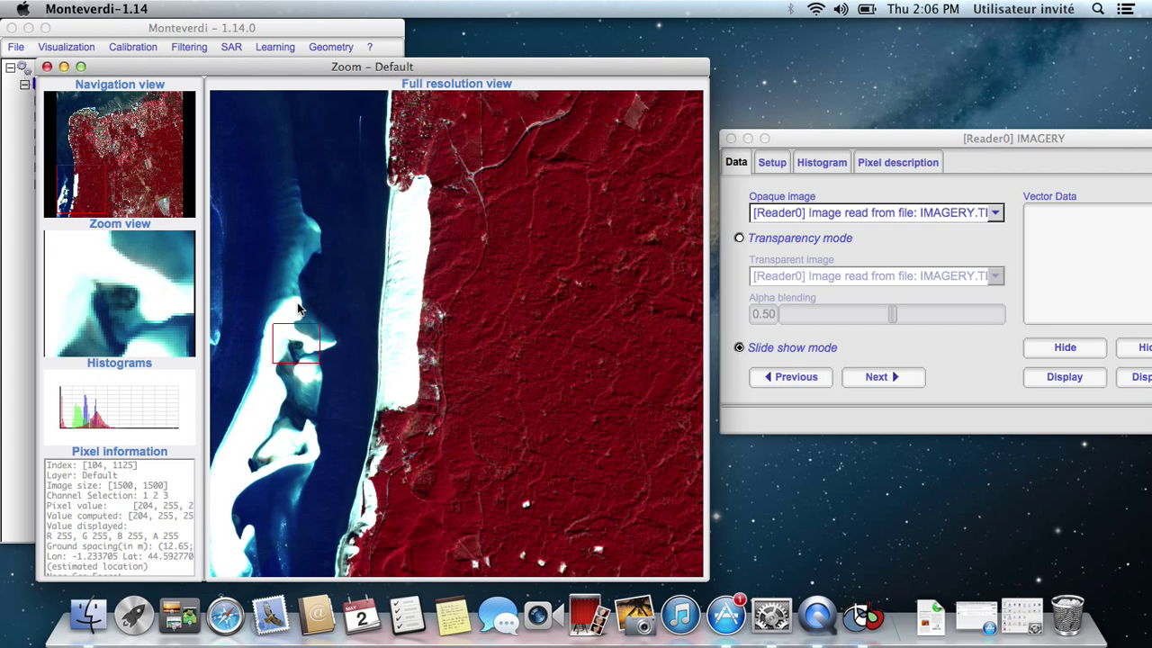
scroll(297, 303, "down", 1)
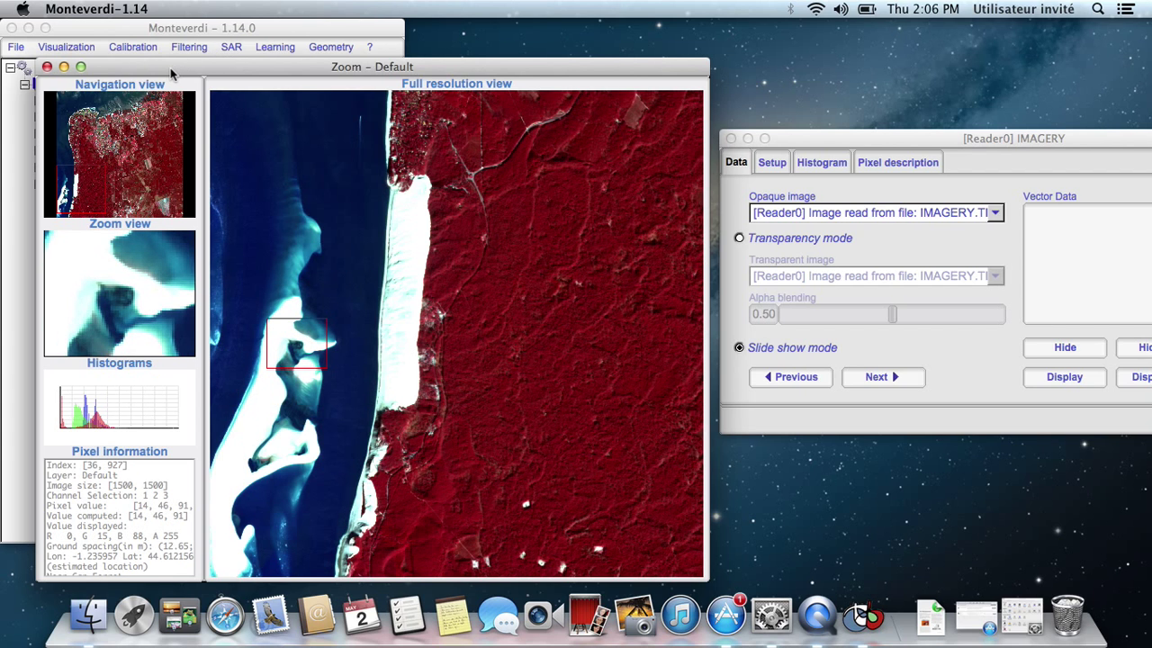
- Widen the column with the navigation, zoom, histogram and pixel information views, and recentre the zoom area between the sandbanks and the beach
left_click_drag(205, 105, 305, 112)
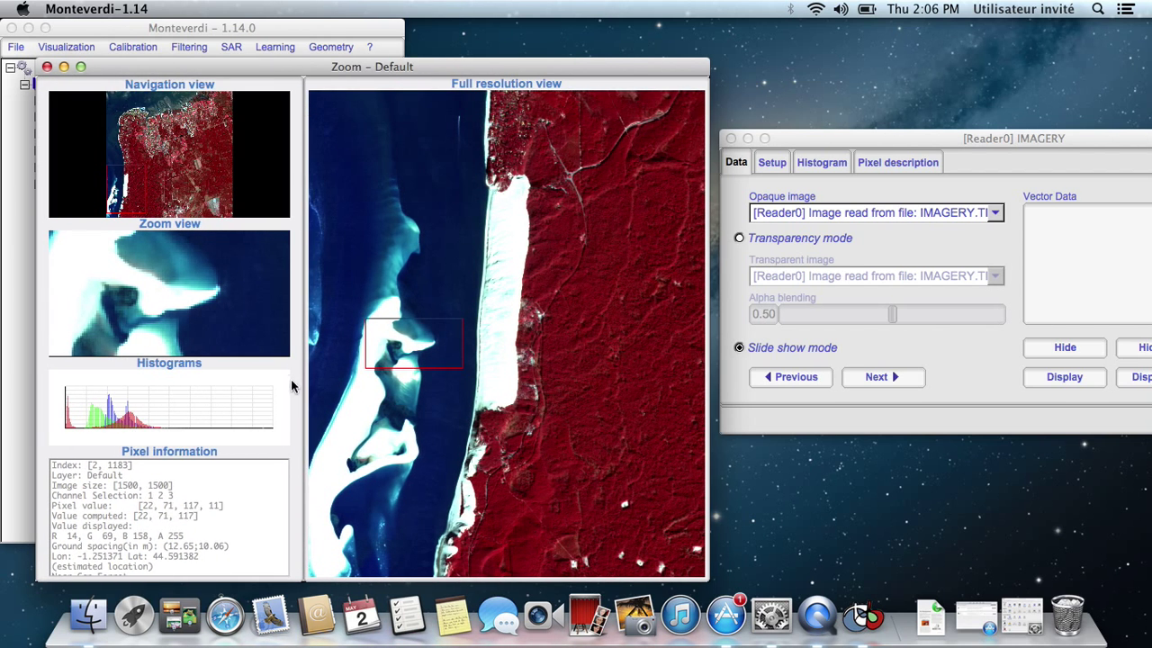
left_click(421, 408)
left_click(415, 358)
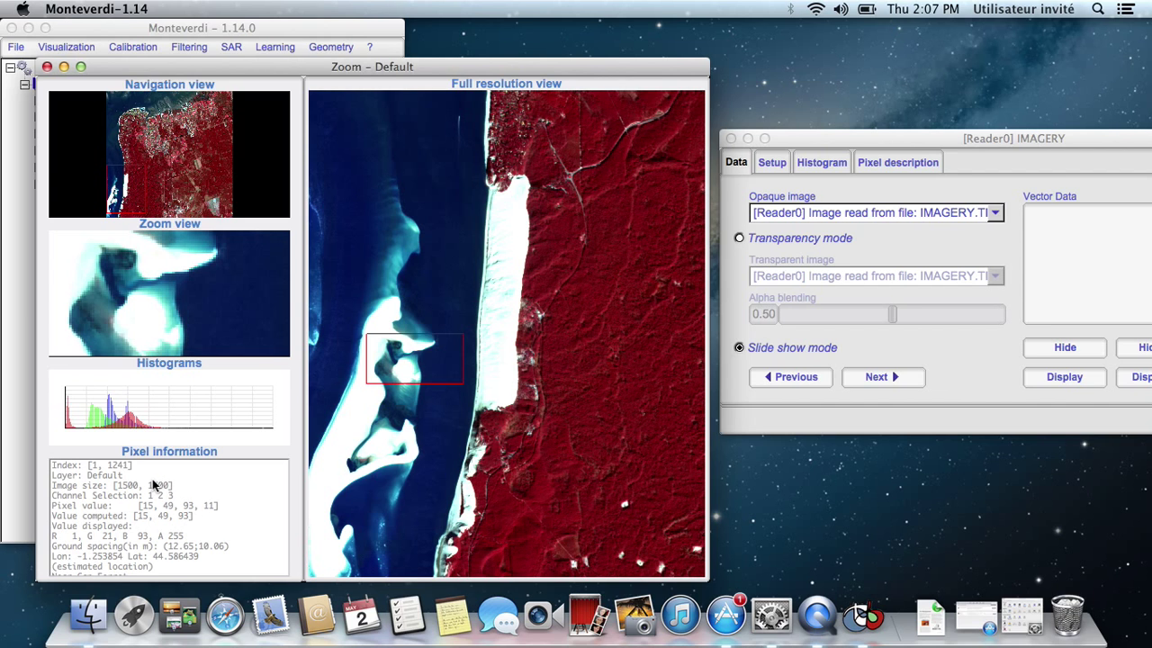
left_click(468, 328)
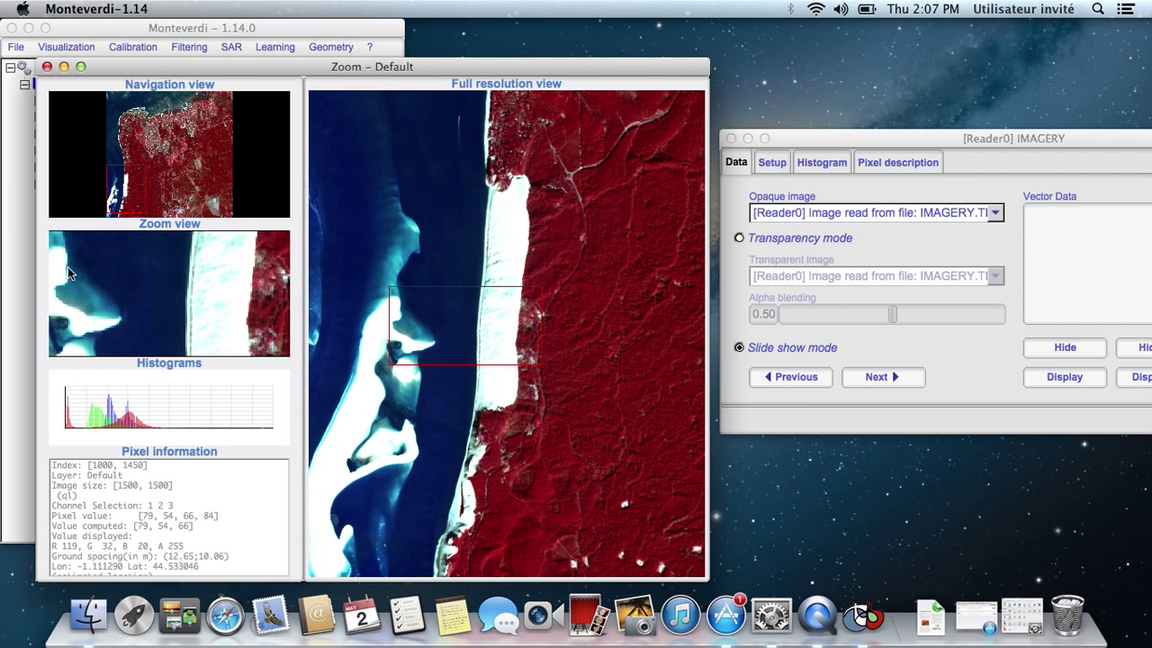
- Set the IMAGERY RGB composition to channels 4, 2 and 1, apply it, and clear the settings window off the image views
left_click_drag(934, 148, 493, 81)
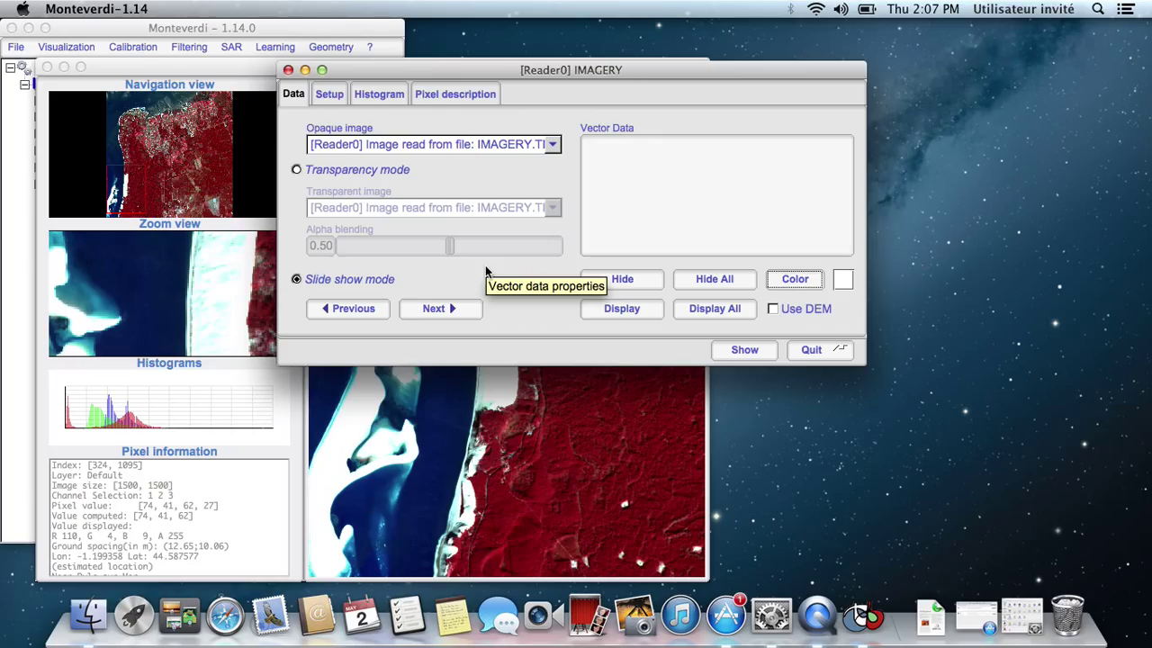
left_click(330, 95)
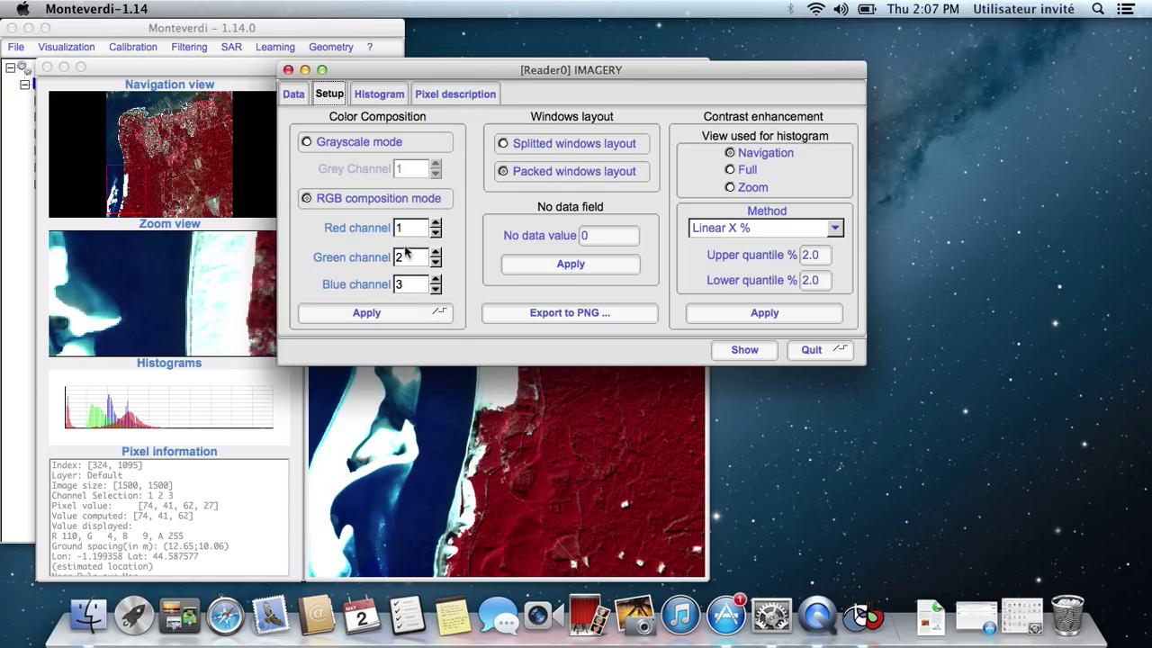
left_click(434, 234)
left_click(410, 315)
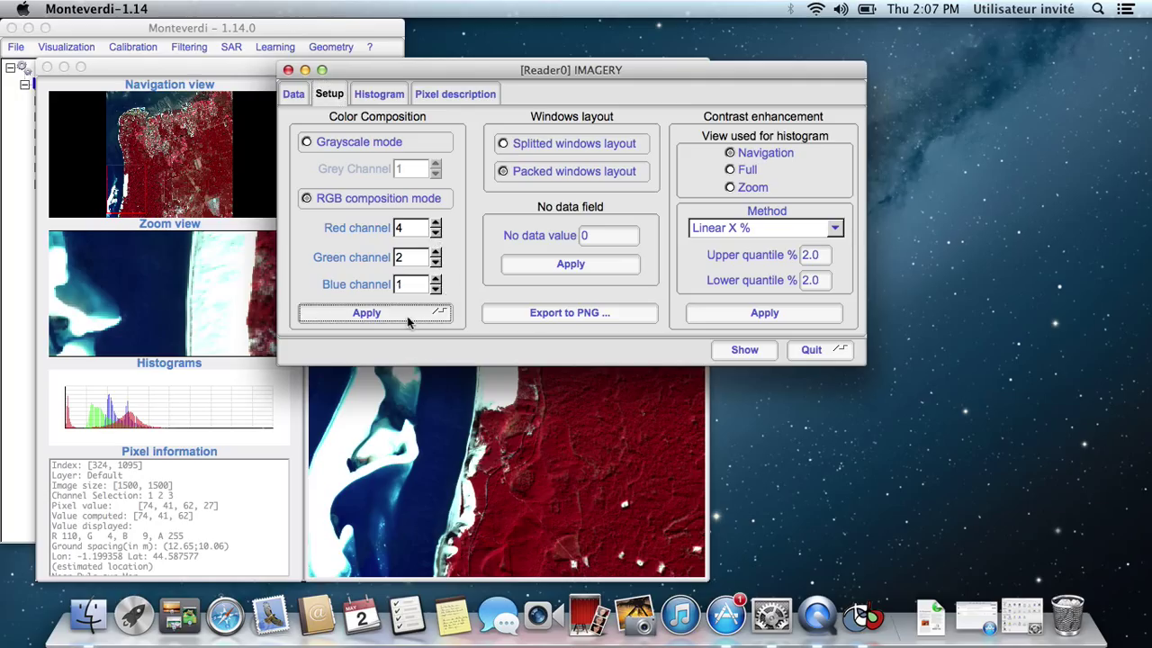
left_click_drag(489, 81, 905, 178)
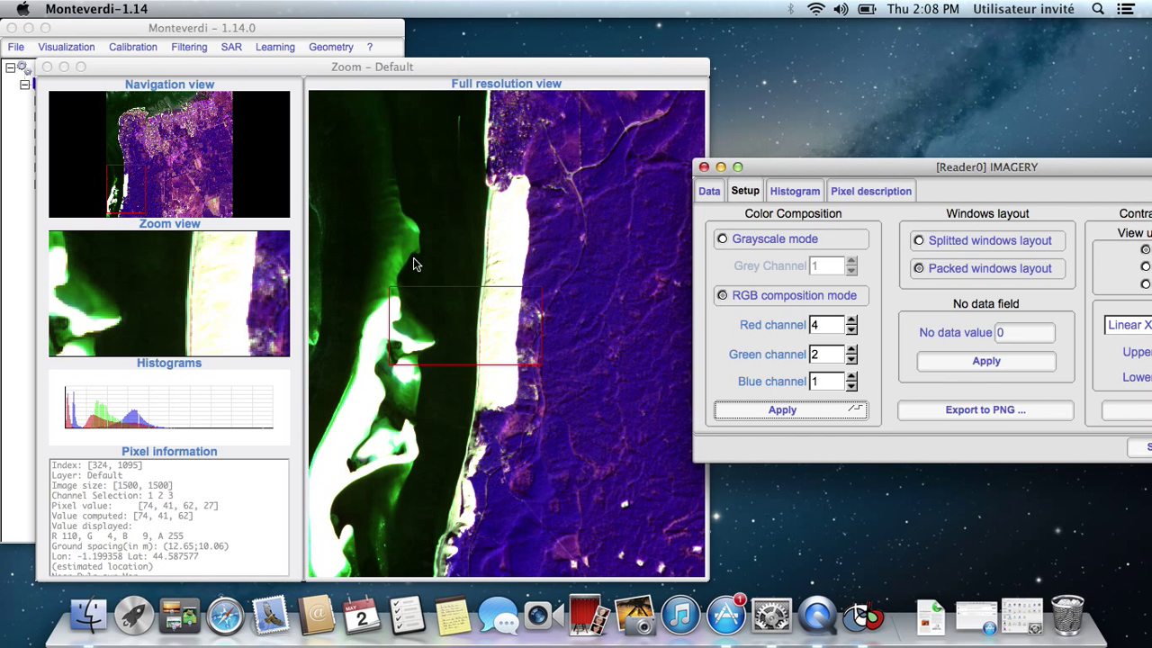
- Apply a Linear X % contrast enhancement with an upper quantile of 10 %, and uncover more of the full resolution view
left_click_drag(789, 166, 529, 114)
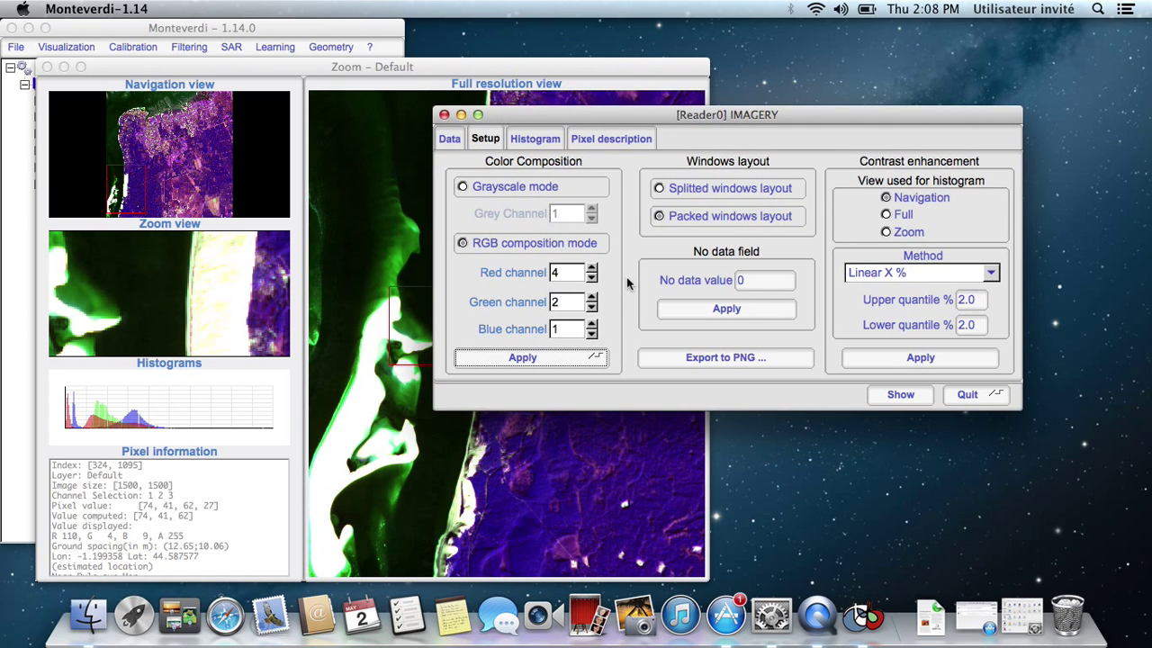
left_click(855, 272)
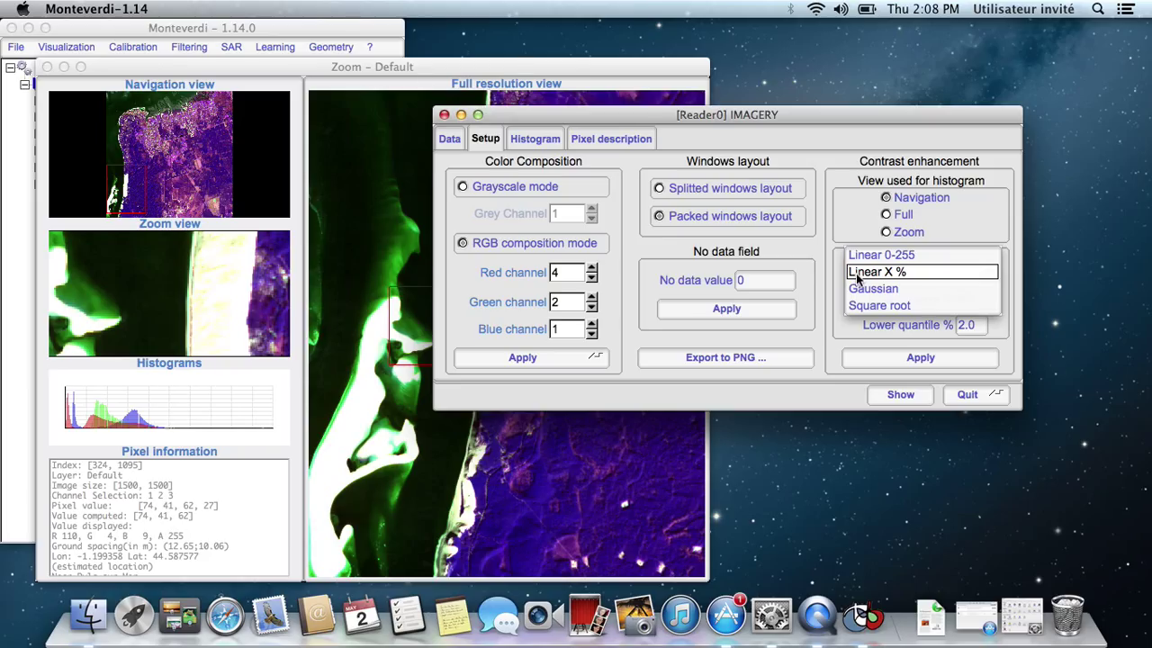
left_click(856, 272)
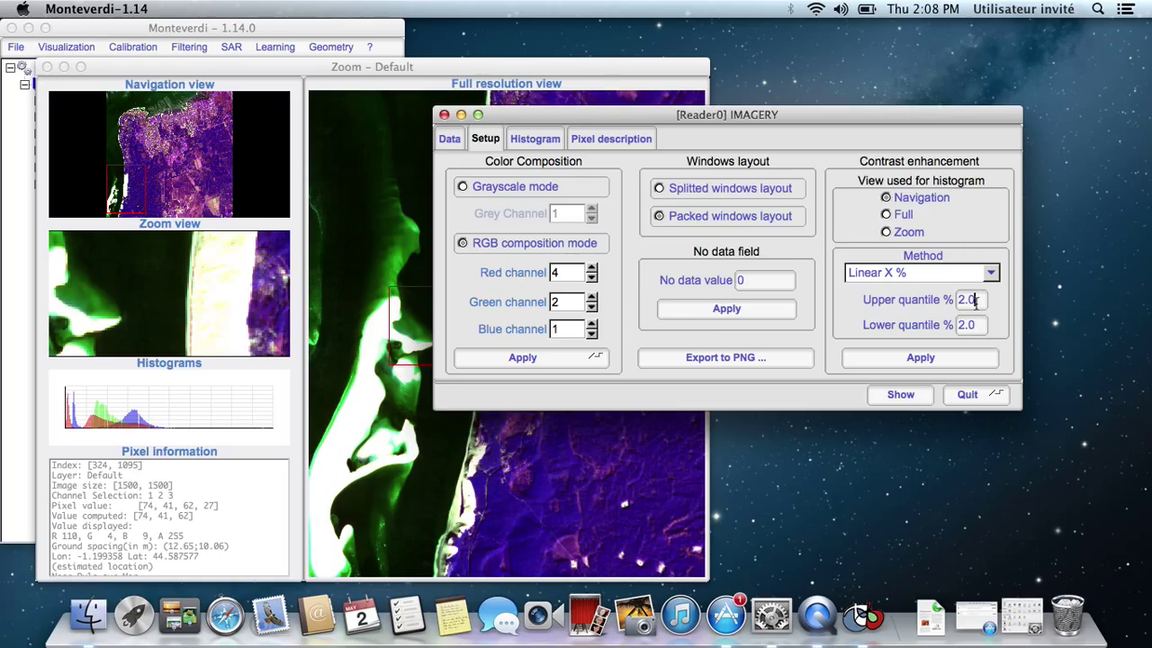
key("BackSpace")
key("BackSpace")
key("BackSpace")
type("10")
left_click(907, 360)
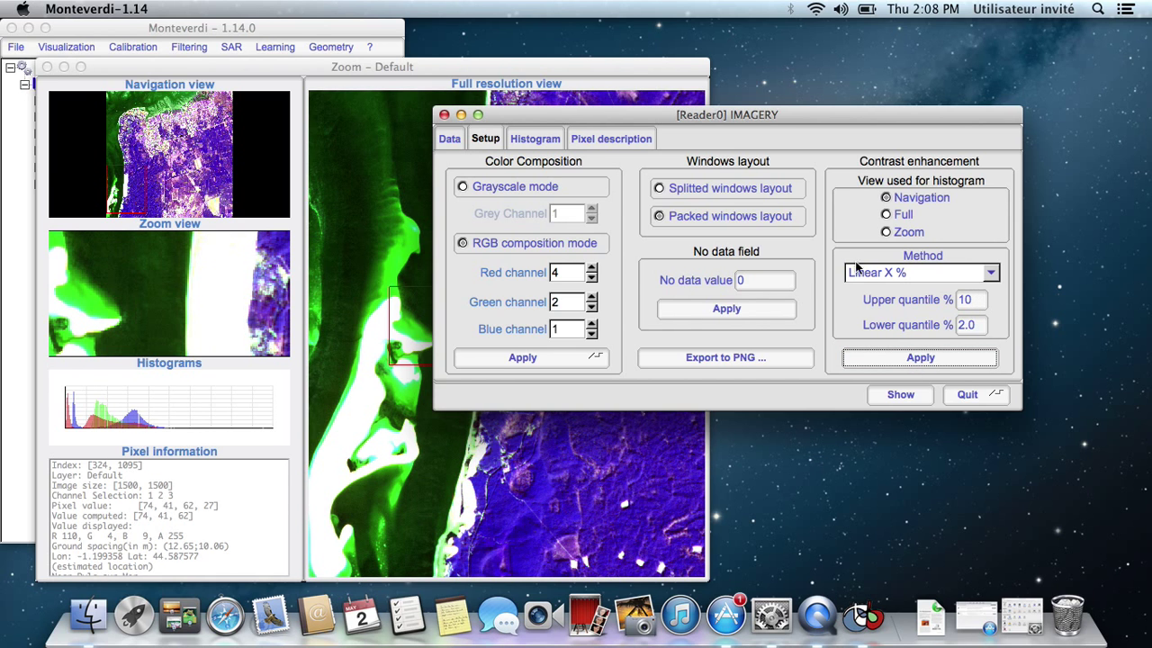
left_click_drag(725, 118, 784, 210)
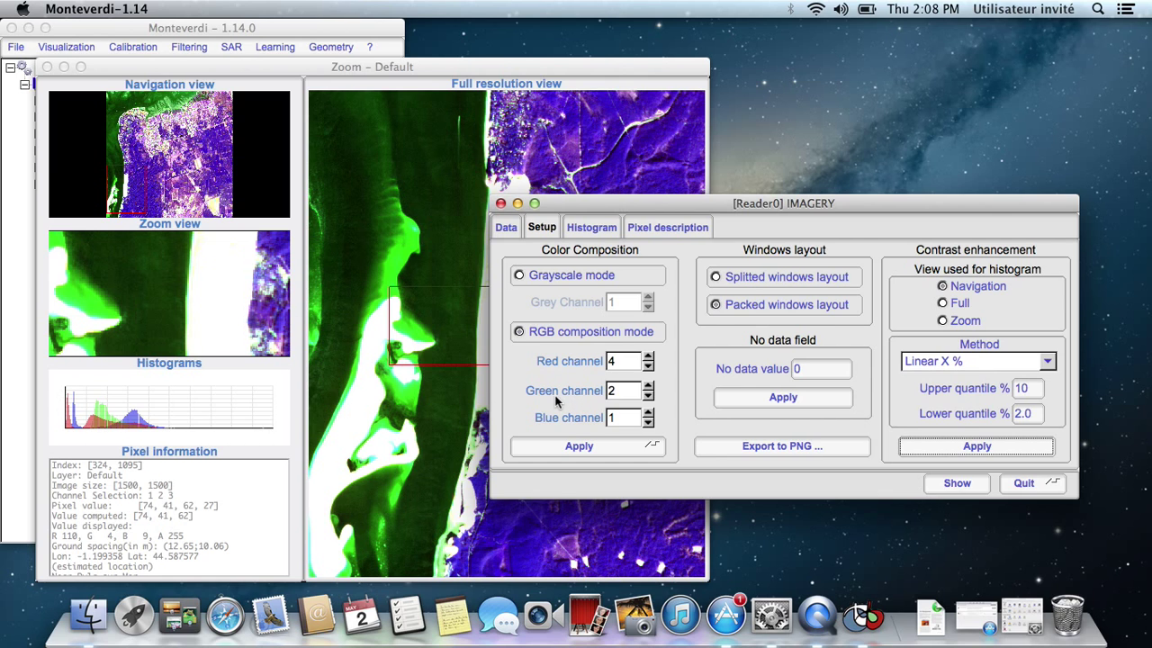
- Lower the upper contrast limits of the red, blue and green channels on their individual histograms
left_click(583, 229)
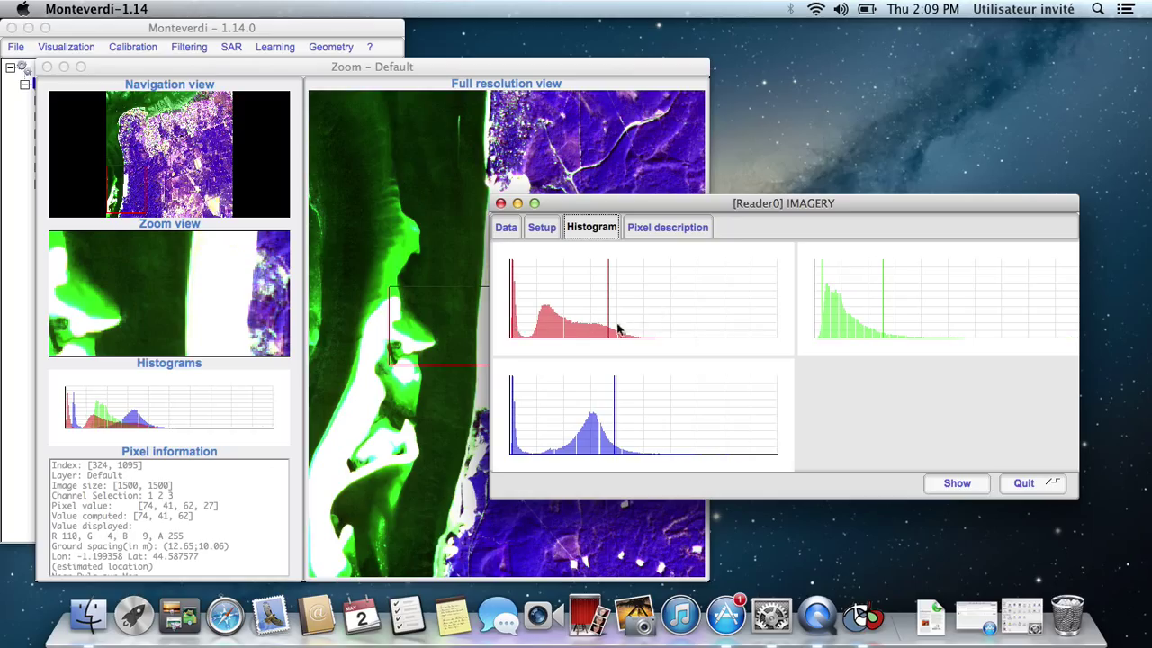
left_click_drag(608, 331, 564, 339)
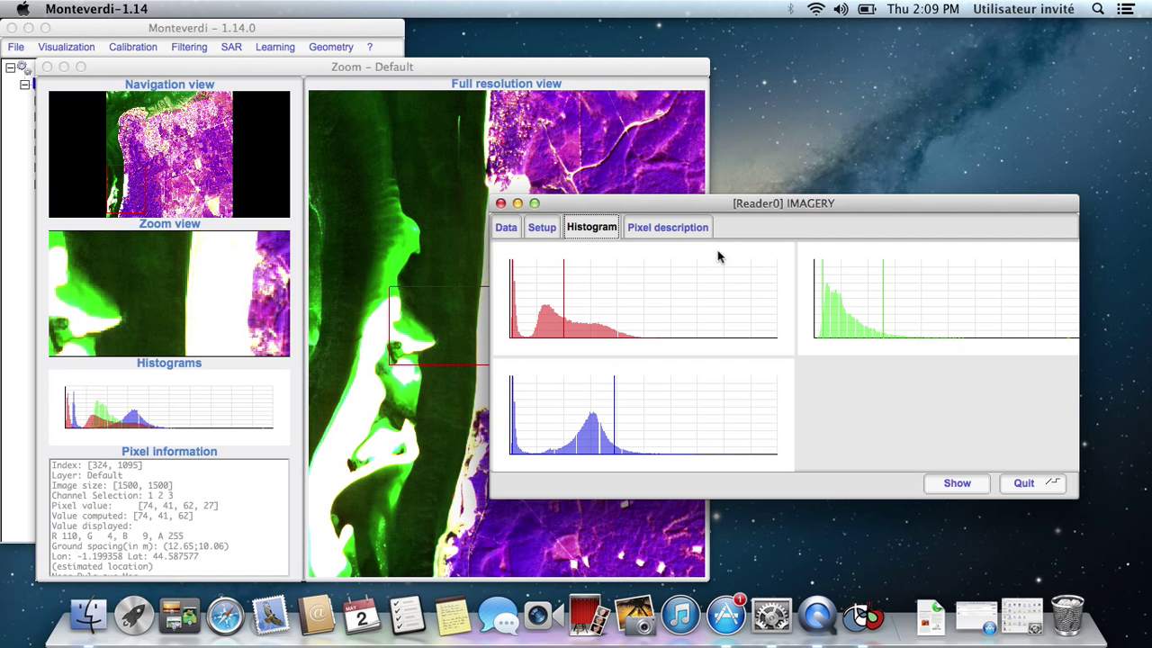
left_click_drag(716, 199, 875, 117)
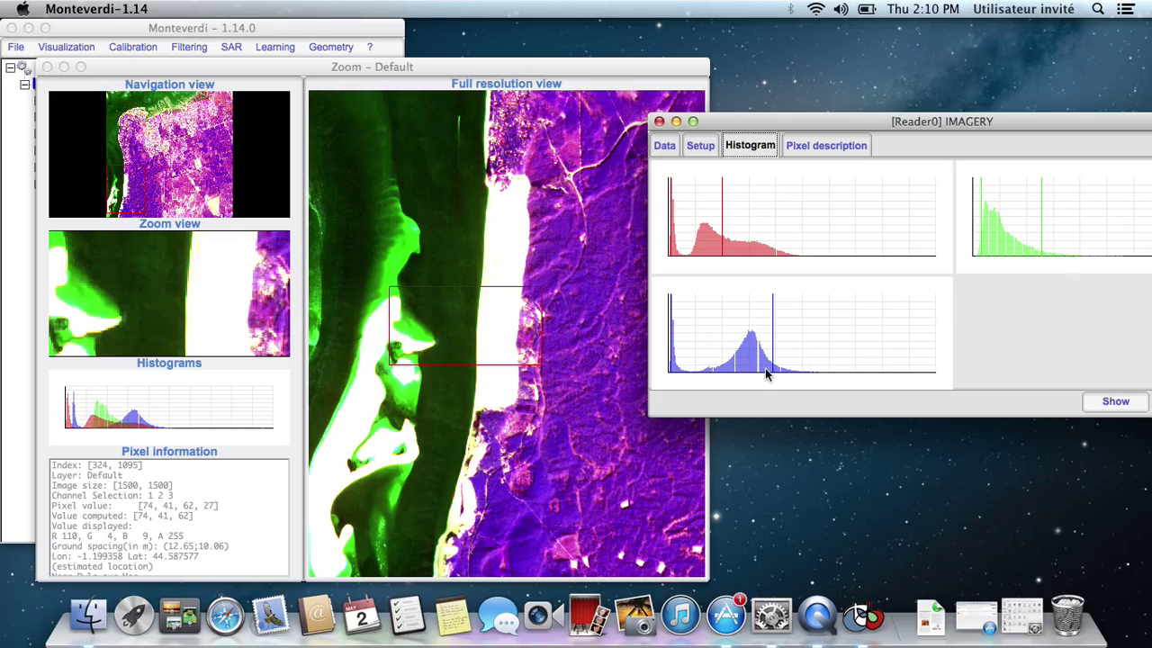
left_click_drag(771, 370, 712, 381)
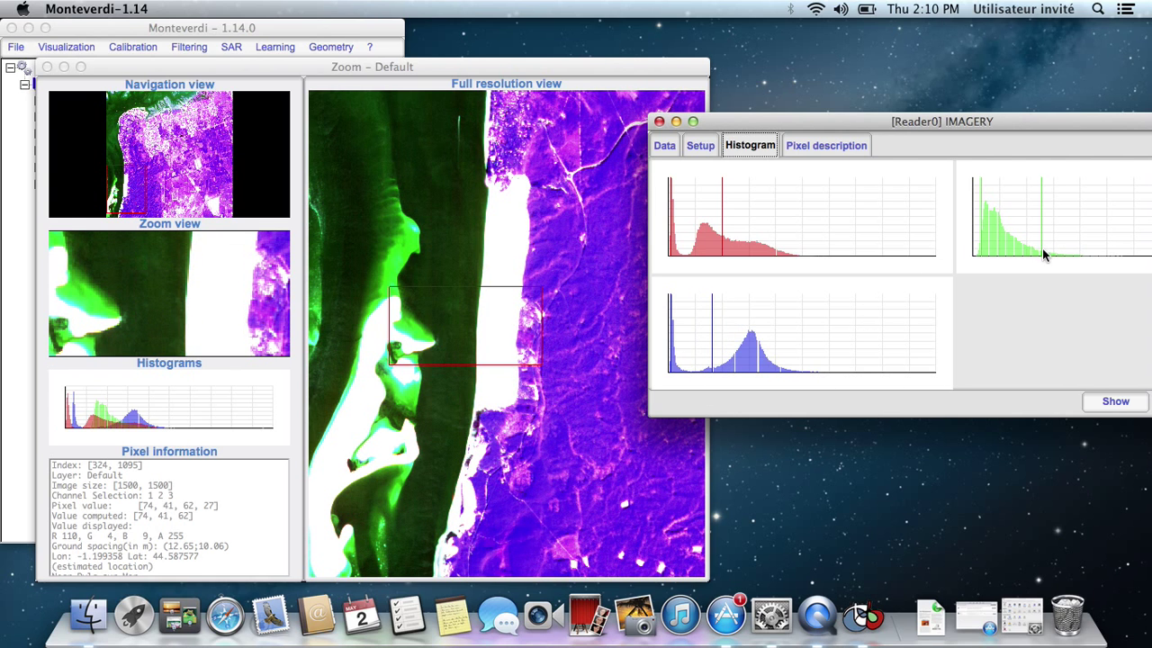
left_click_drag(1042, 249, 989, 258)
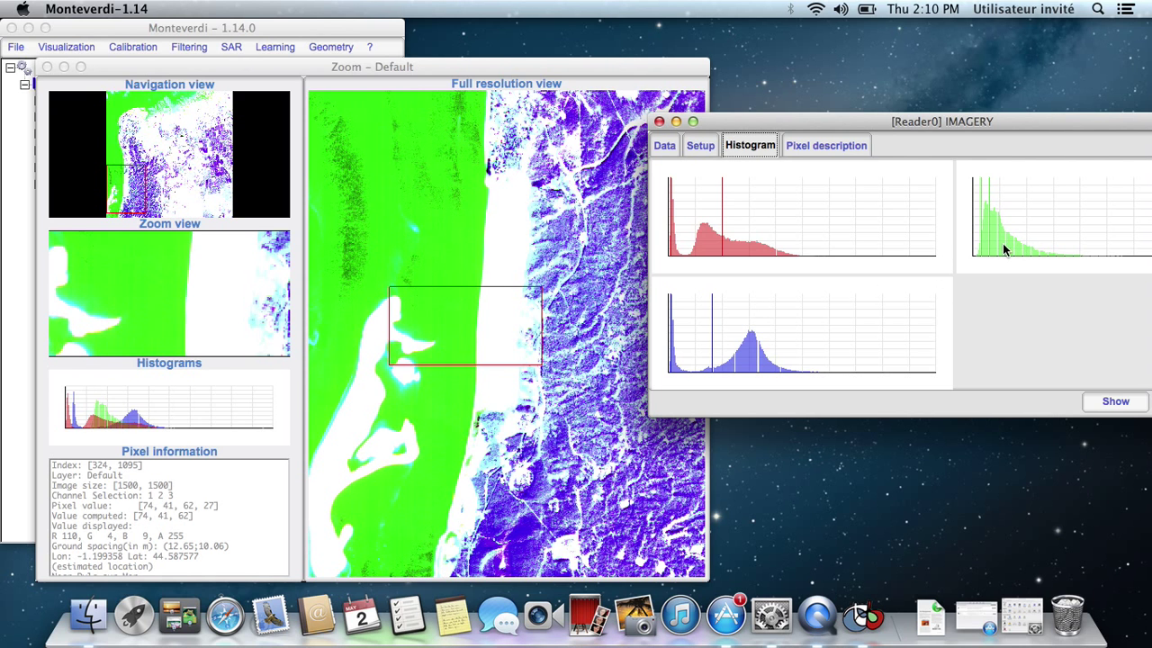
left_click_drag(989, 256, 1005, 247)
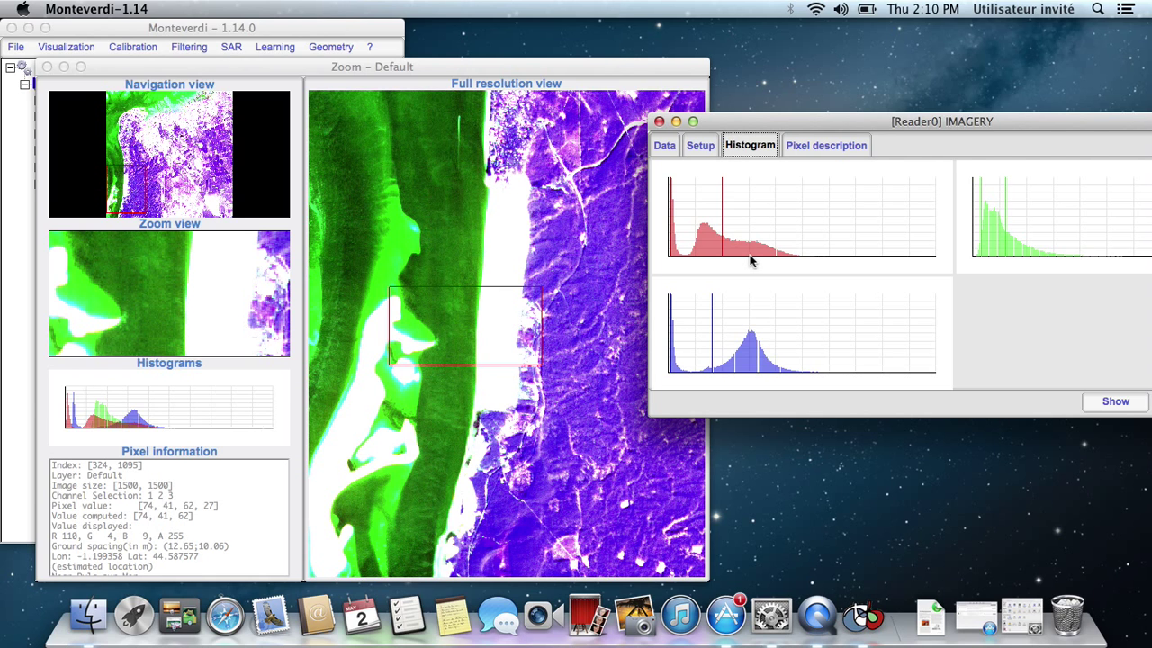
- Open the pixel description settings and recentre the zoom area on the forest, then on the beach beside the sandbanks
left_click(829, 151)
left_click_drag(862, 126, 801, 144)
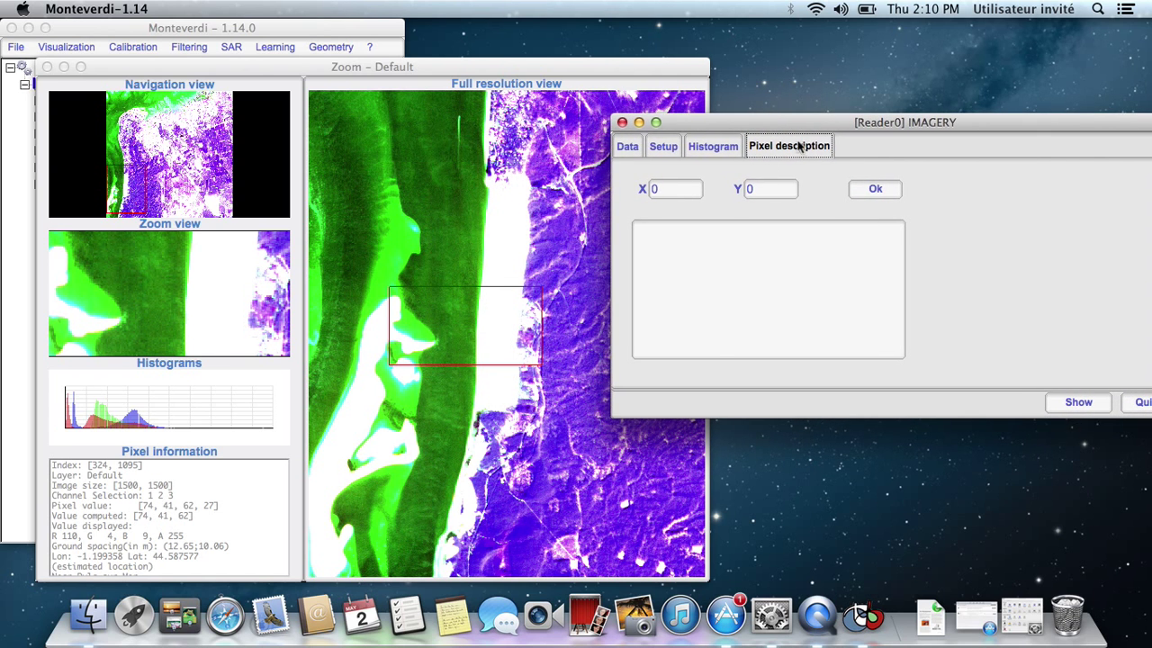
left_click(550, 230)
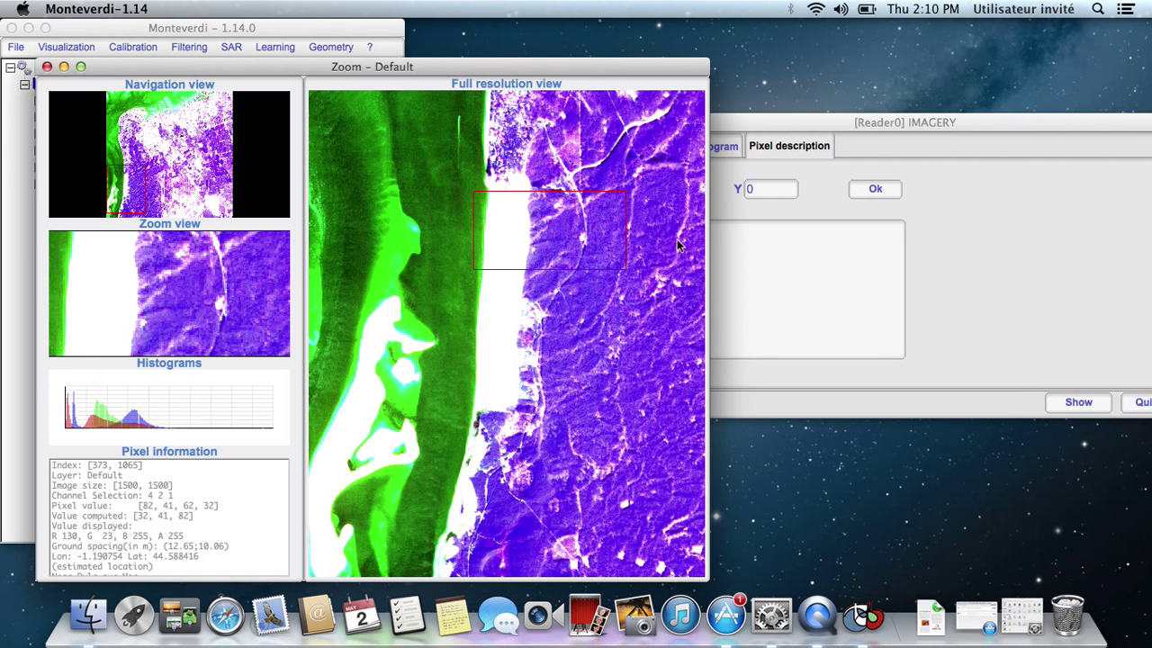
left_click(828, 186)
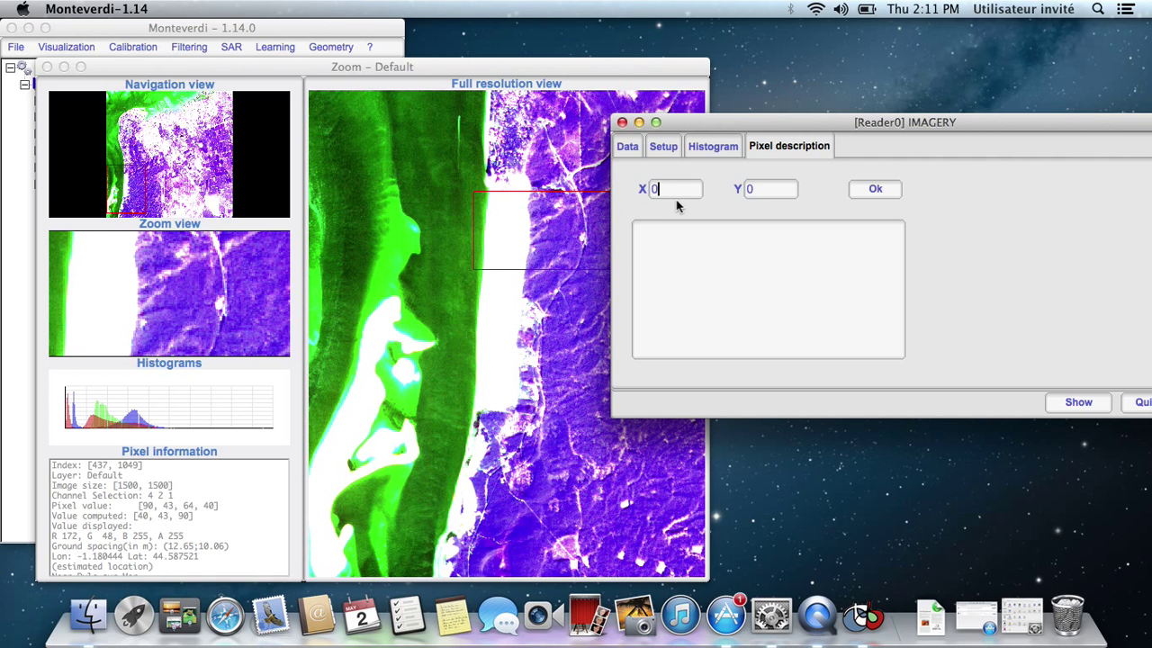
left_click(498, 356)
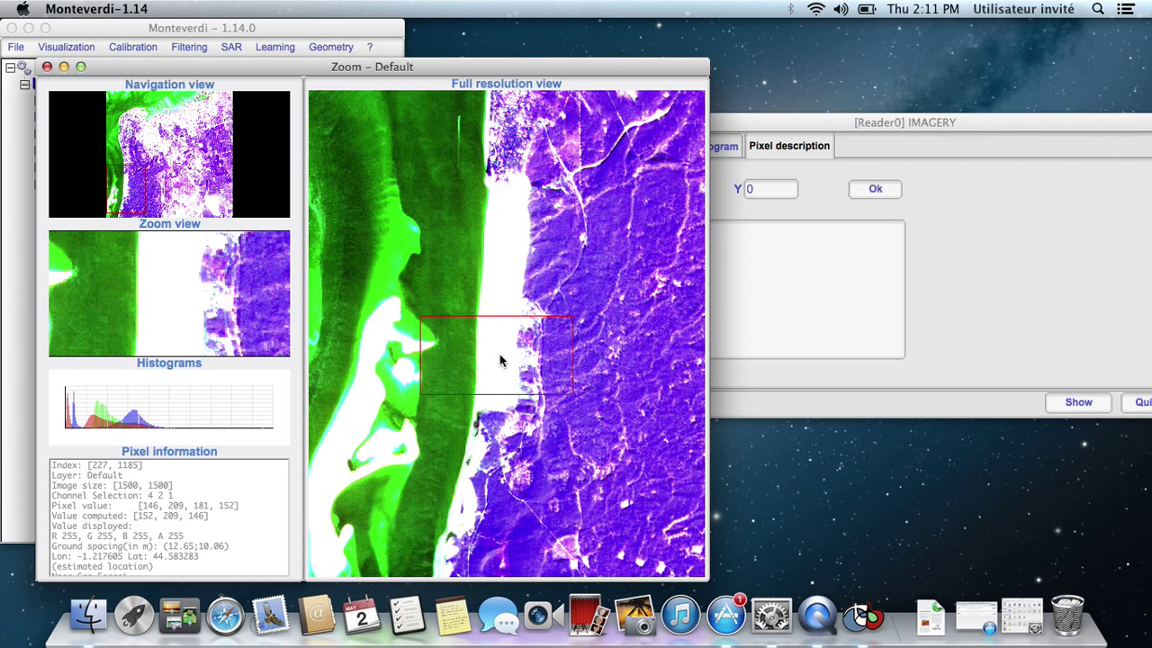